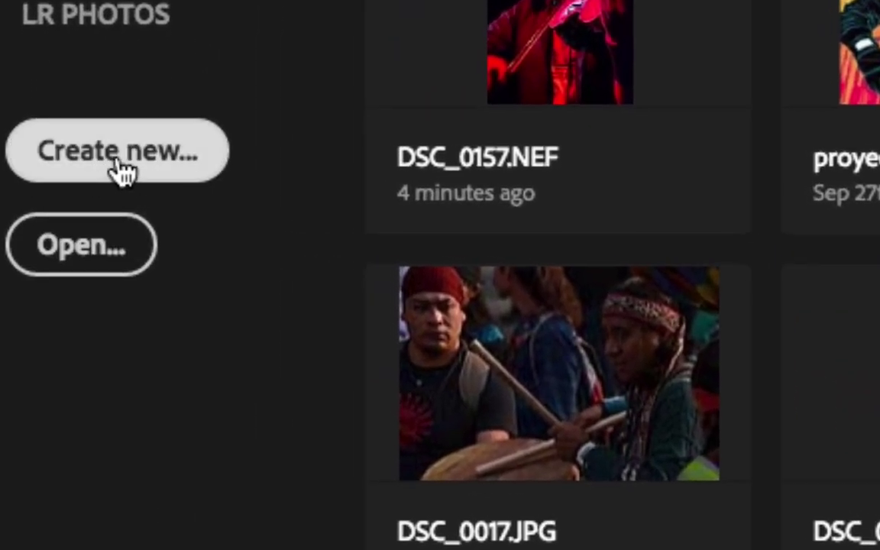
# Create a 10 × 8 inch, 300 ppi RGB document with transparent background contents
pyautogui.click(530, 149)
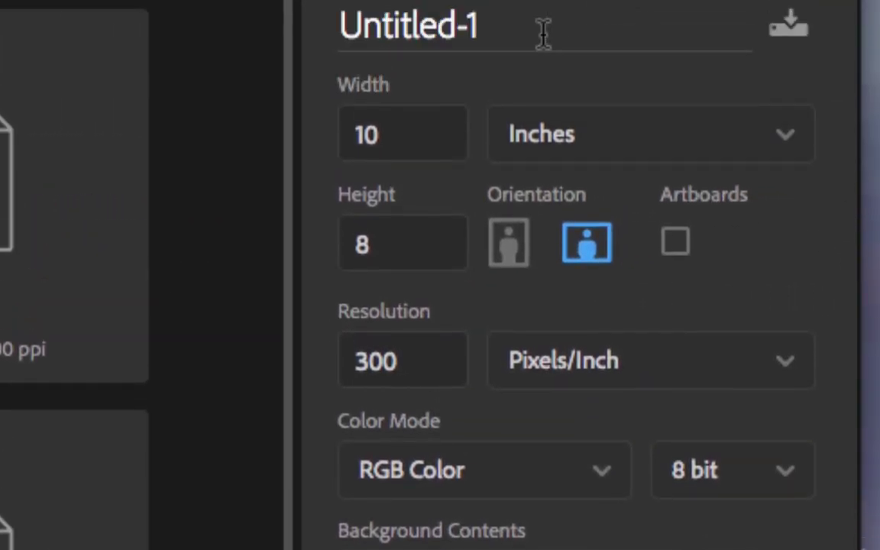
pyautogui.click(379, 248)
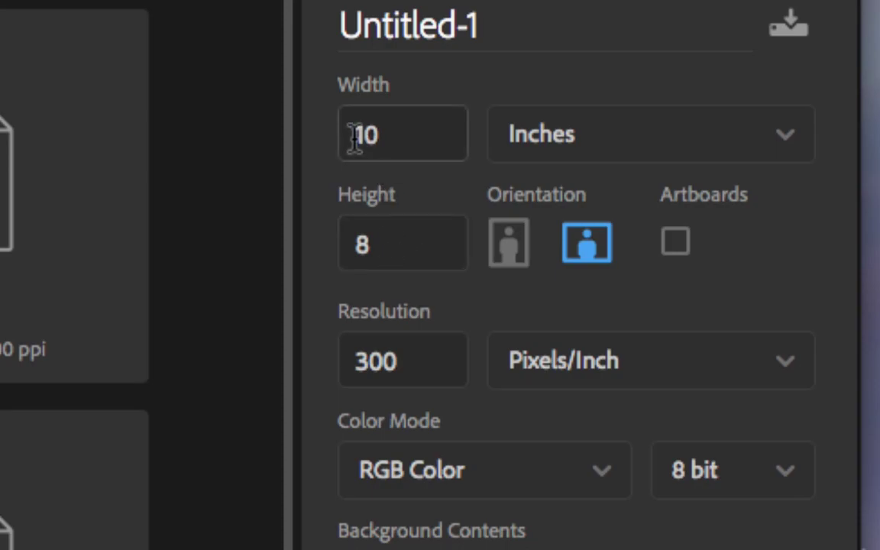
pyautogui.click(787, 141)
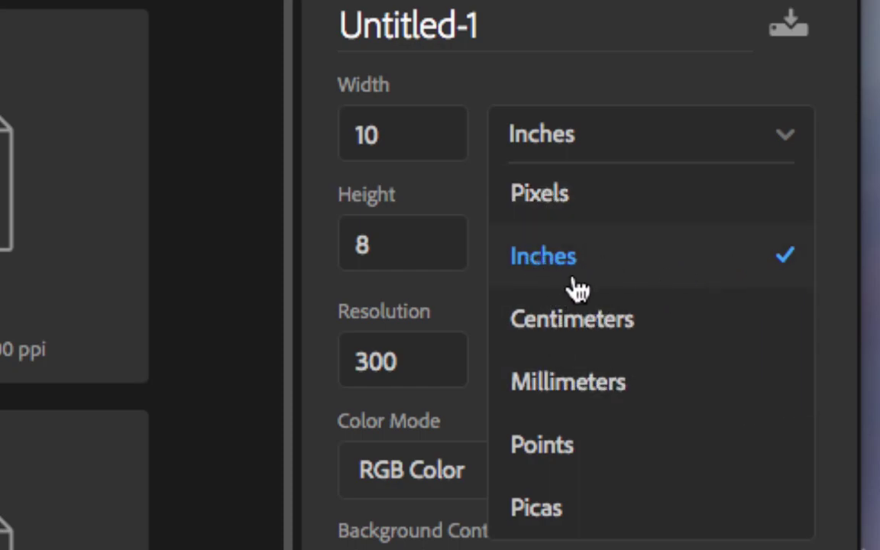
pyautogui.click(547, 258)
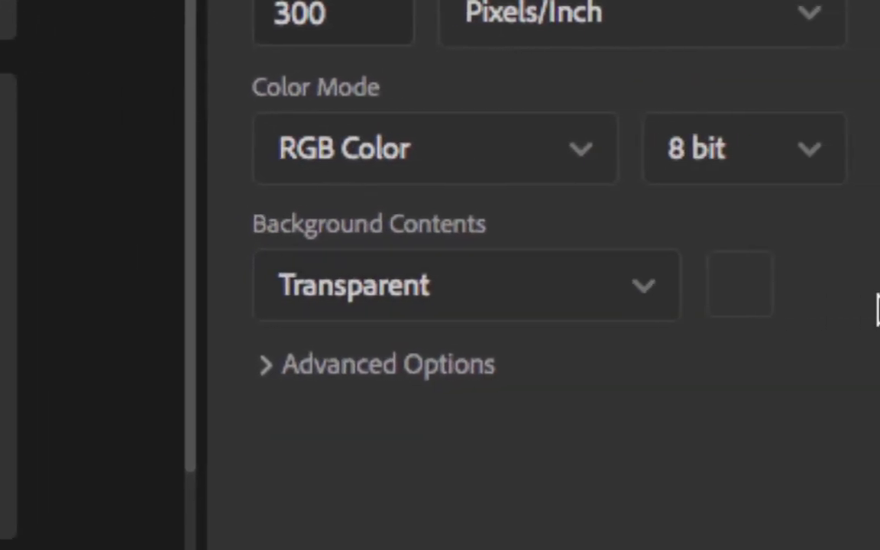
pyautogui.click(631, 300)
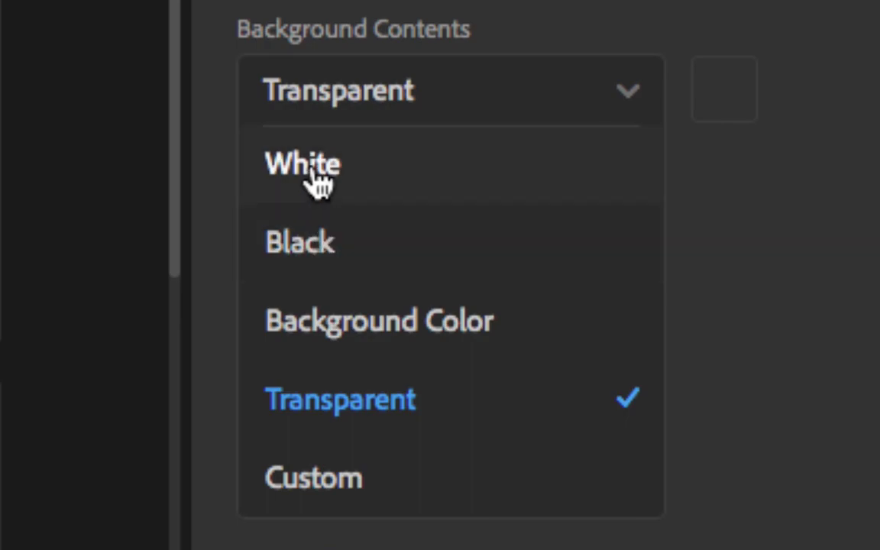
pyautogui.click(370, 404)
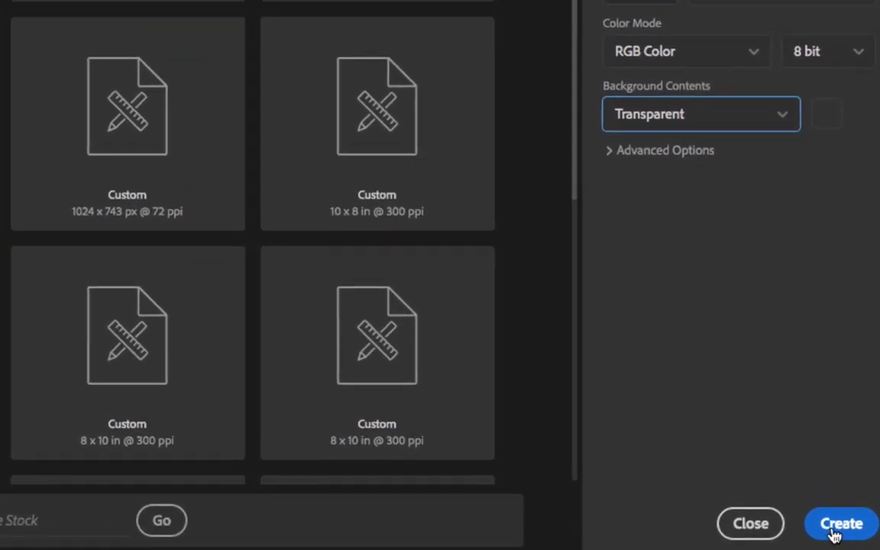
pyautogui.click(822, 523)
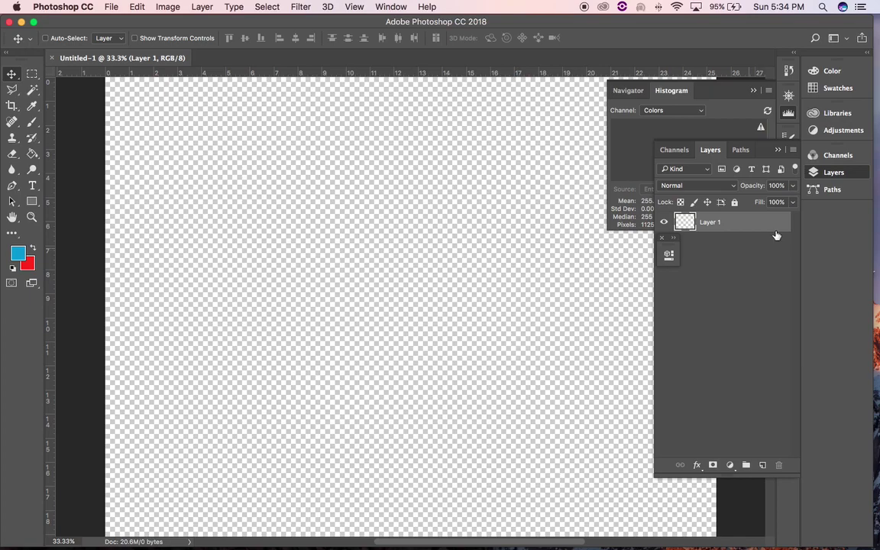
# Zoom out and close the Layers, Histogram and small floating panels over the canvas
pyautogui.scroll(-5, 441, 239)
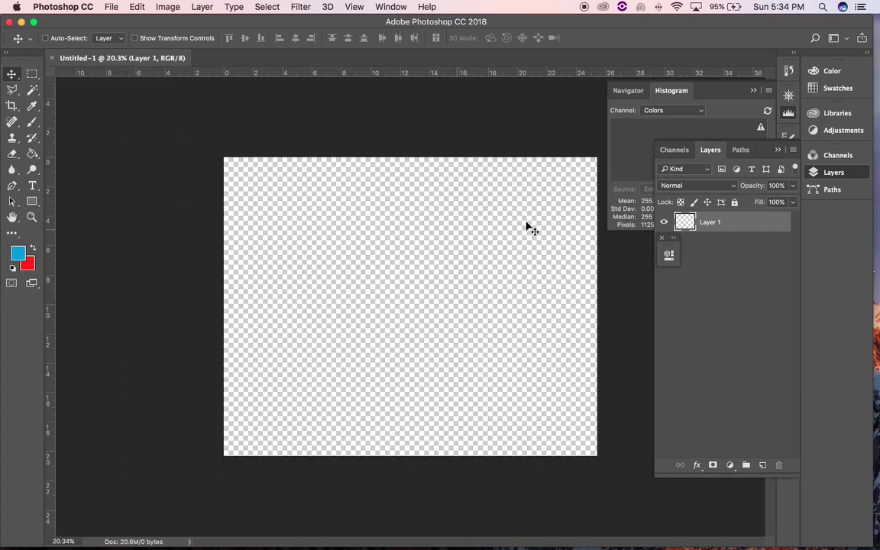
pyautogui.click(767, 108)
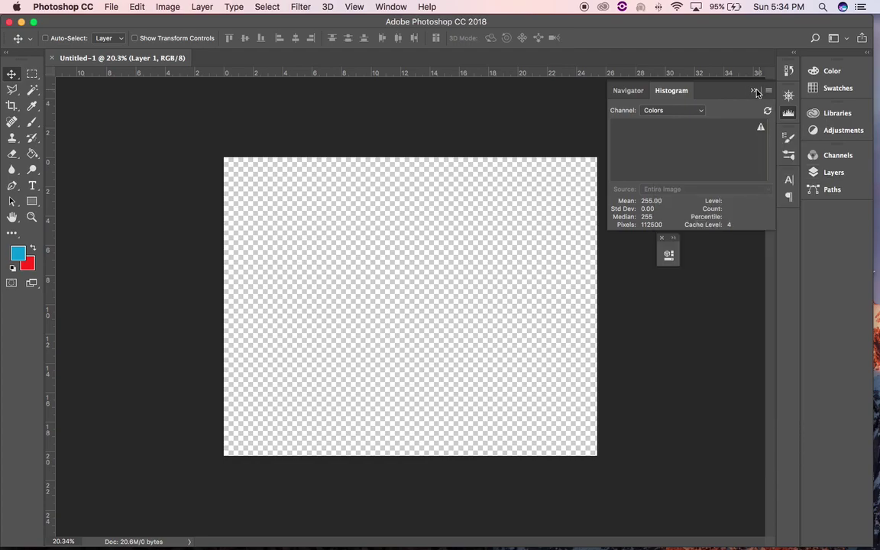
pyautogui.click(788, 112)
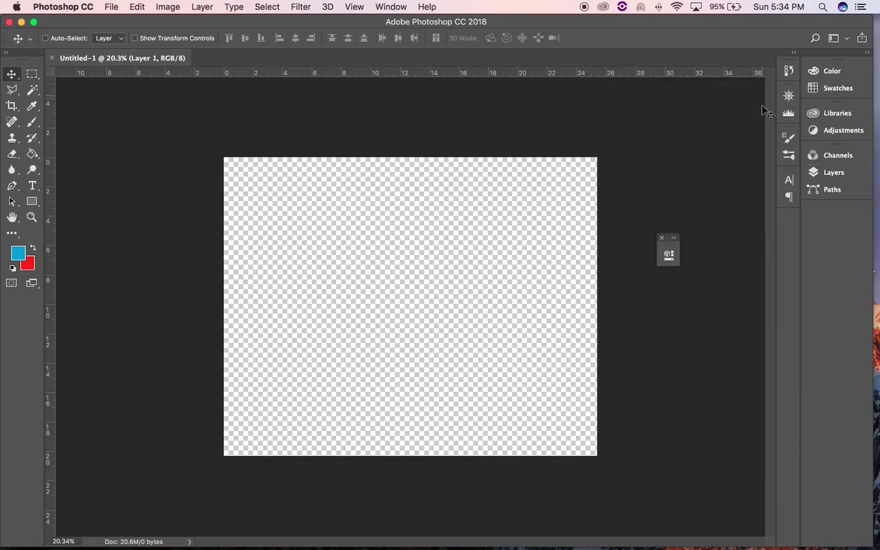
pyautogui.click(661, 237)
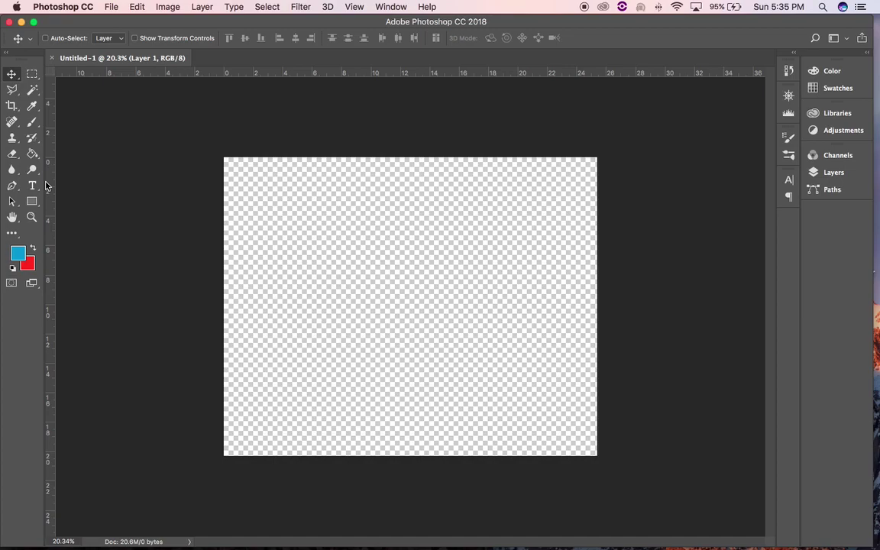
# Place fondo.jpg as an embedded layer covering the whole canvas
pyautogui.click(112, 7)
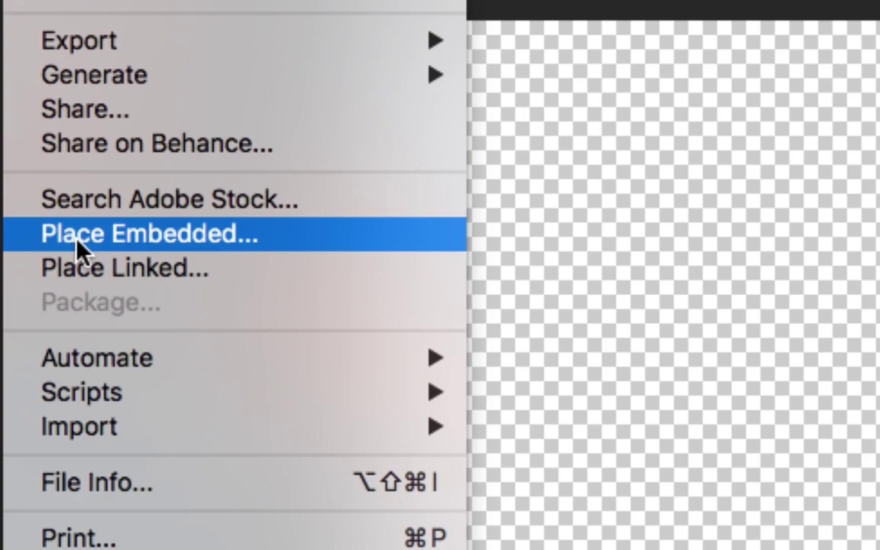
pyautogui.click(156, 245)
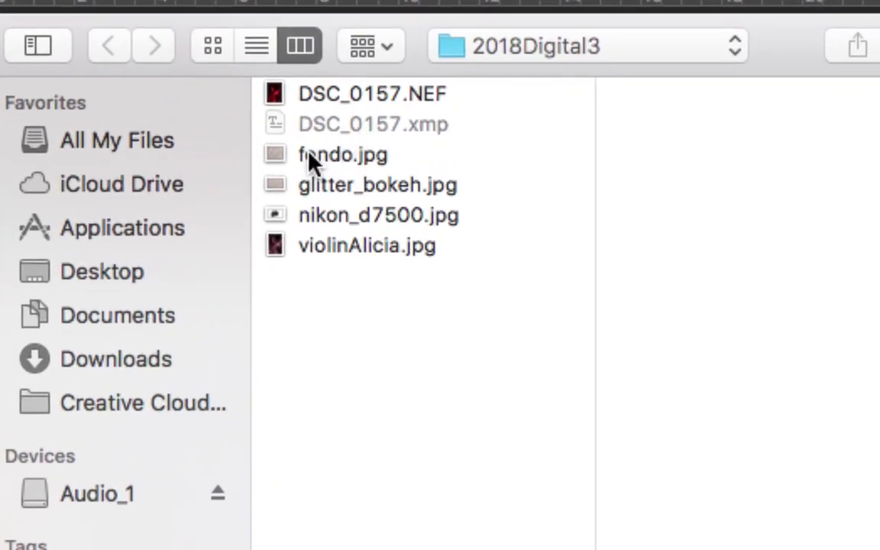
pyautogui.click(333, 154)
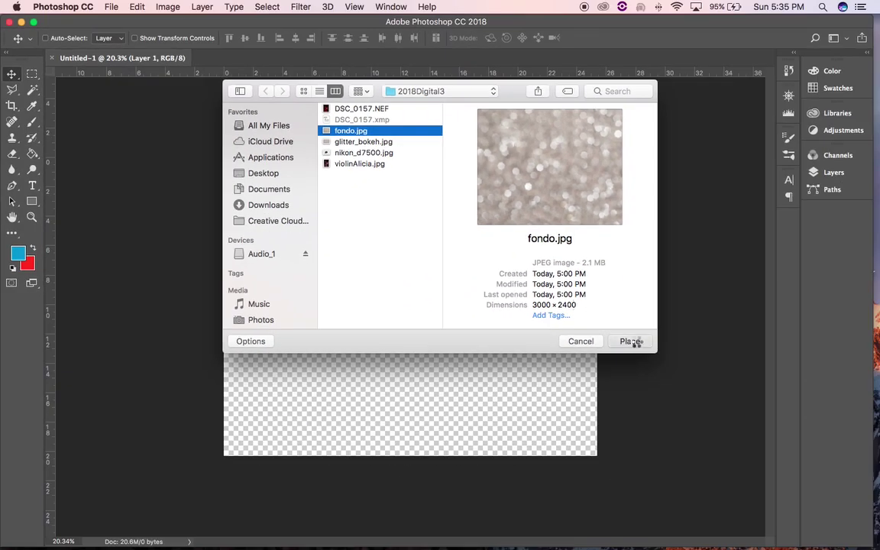
pyautogui.click(634, 344)
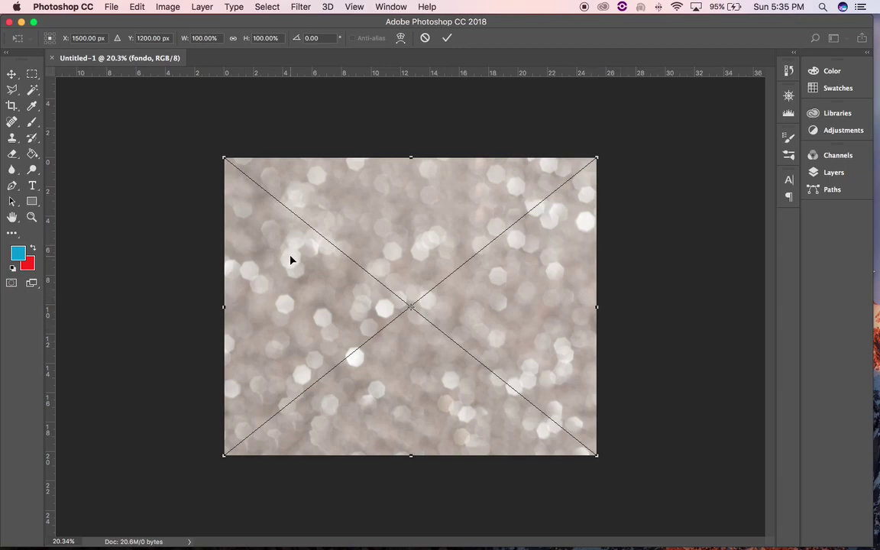
pyautogui.press('Return')
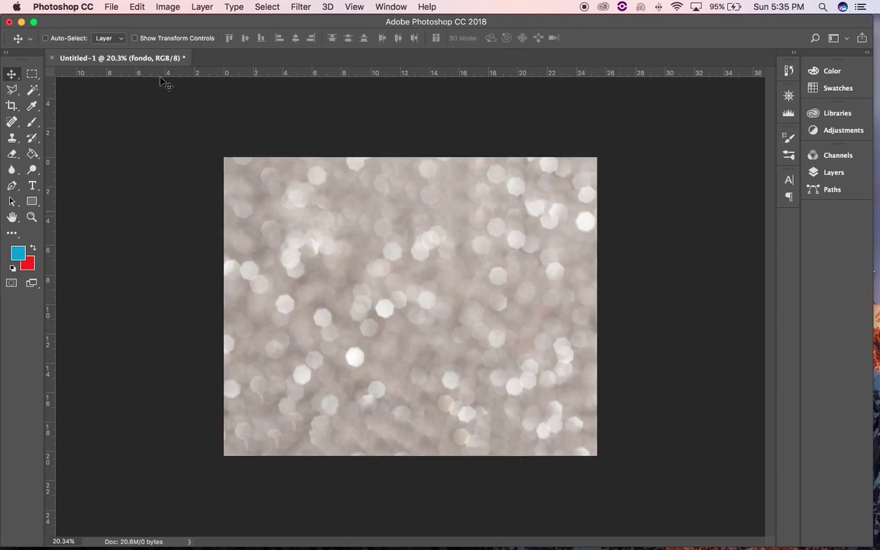
pyautogui.click(111, 7)
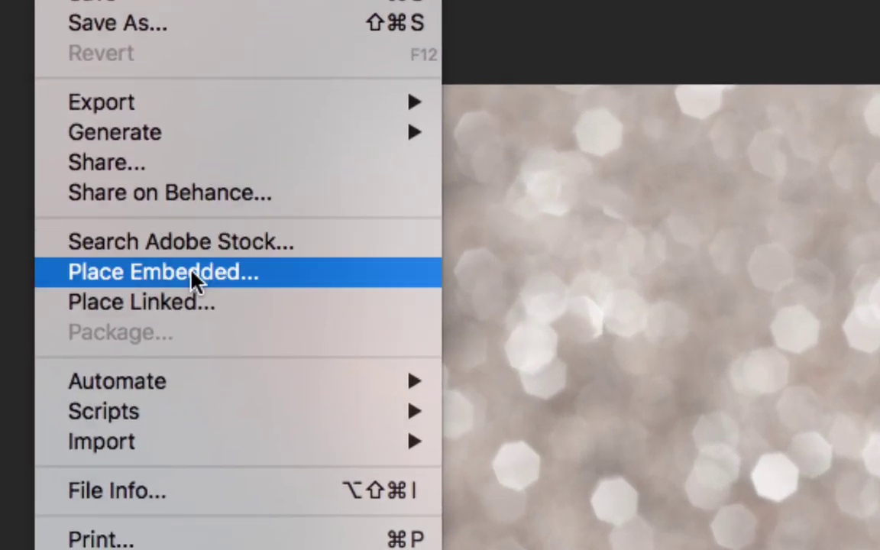
# Place violinAlicia.jpg as an embedded layer, scaled to about 49% and centred
pyautogui.click(193, 273)
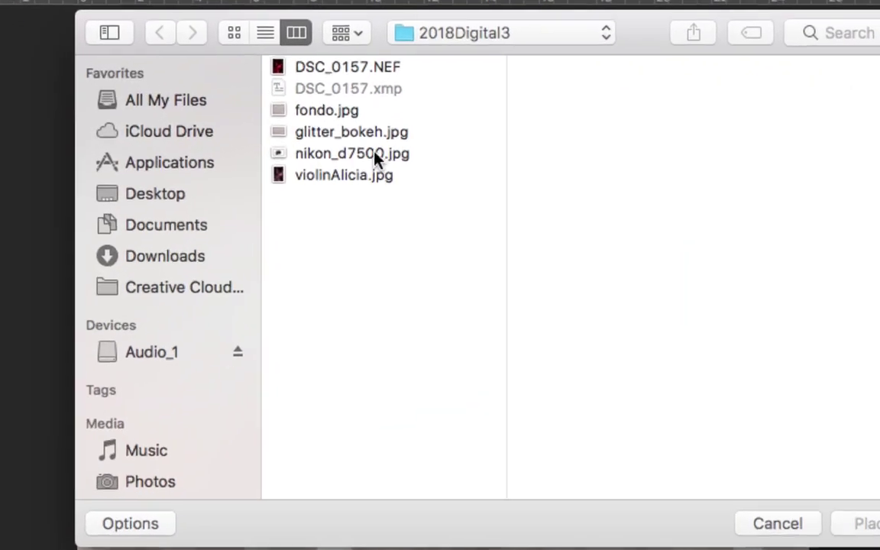
pyautogui.click(349, 163)
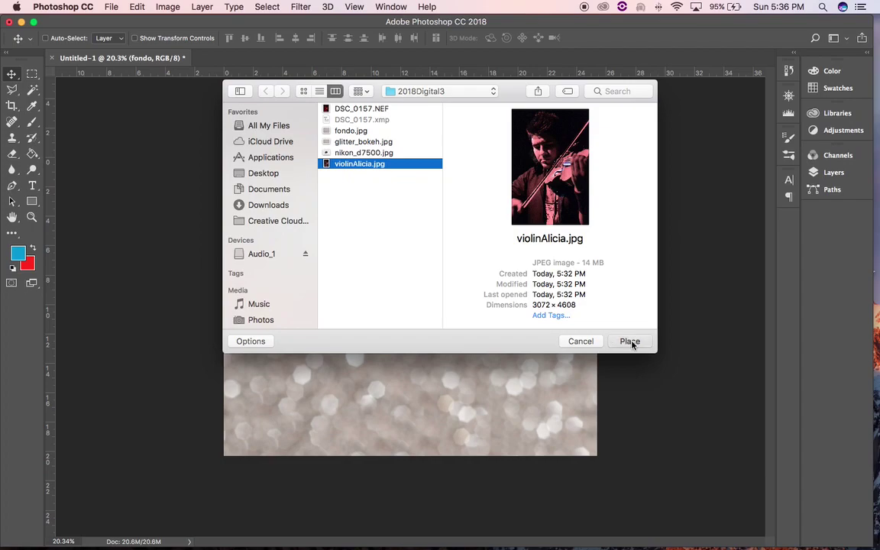
pyautogui.click(627, 341)
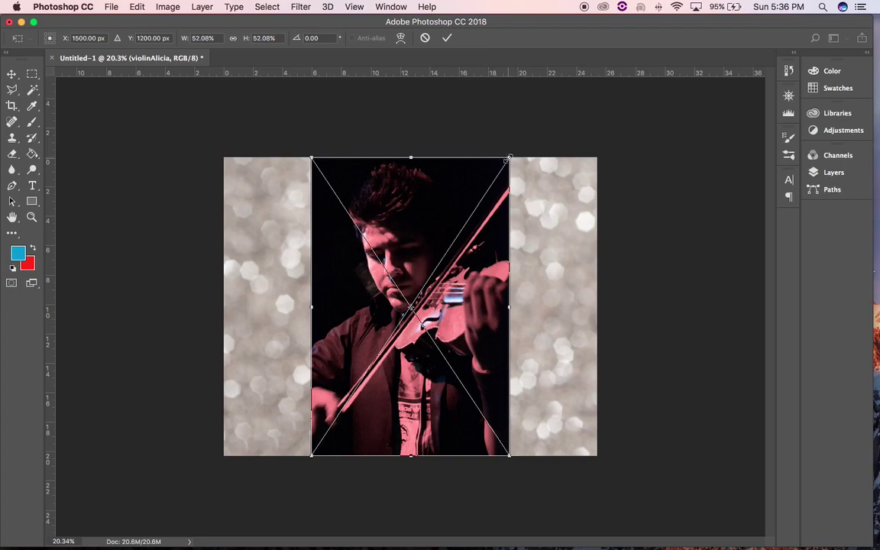
pyautogui.moveTo(508, 159); pyautogui.dragTo(500, 170)
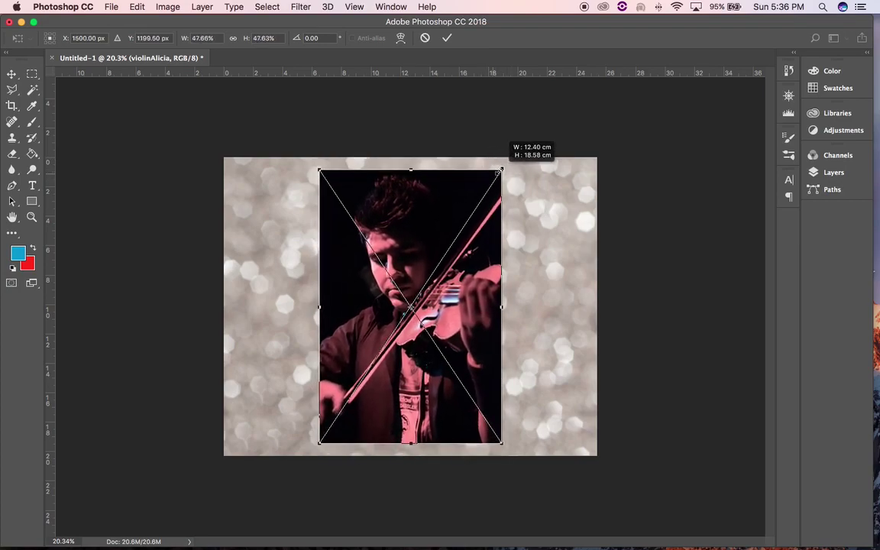
pyautogui.moveTo(500, 171); pyautogui.dragTo(504, 166)
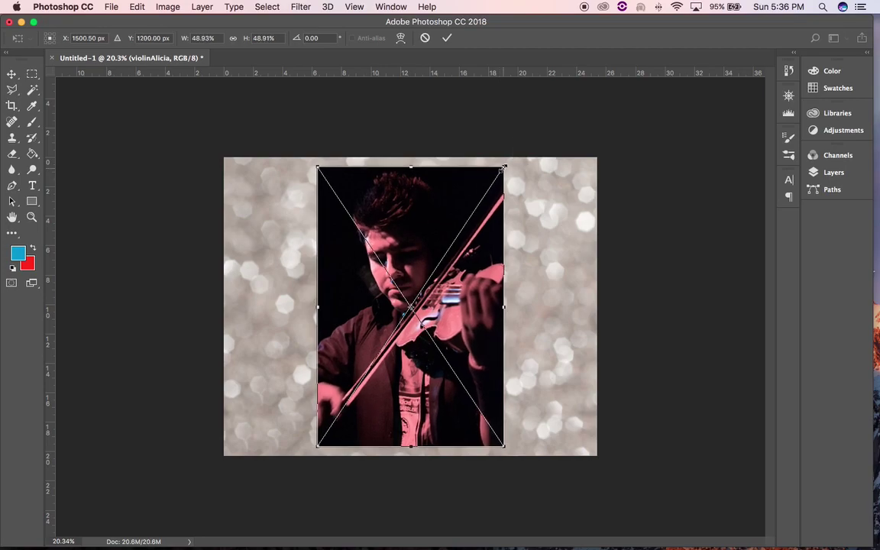
pyautogui.press('Return')
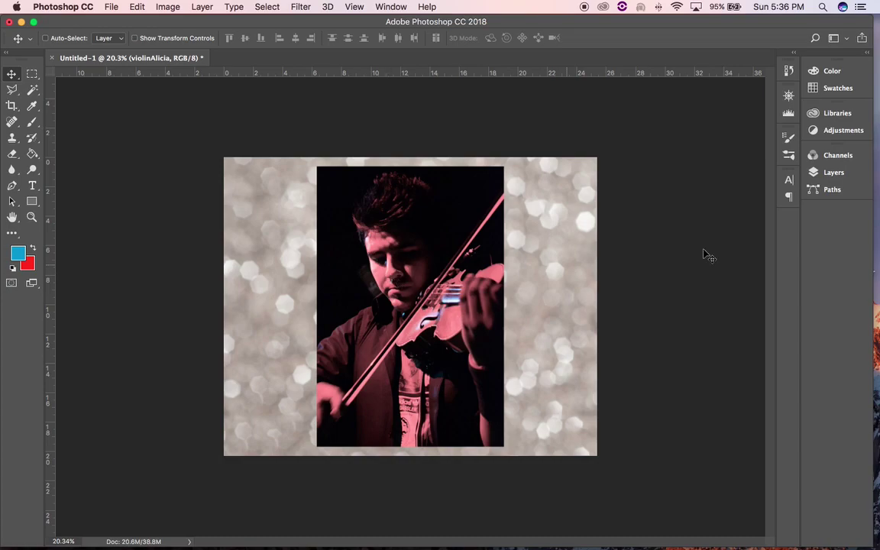
pyautogui.click(847, 177)
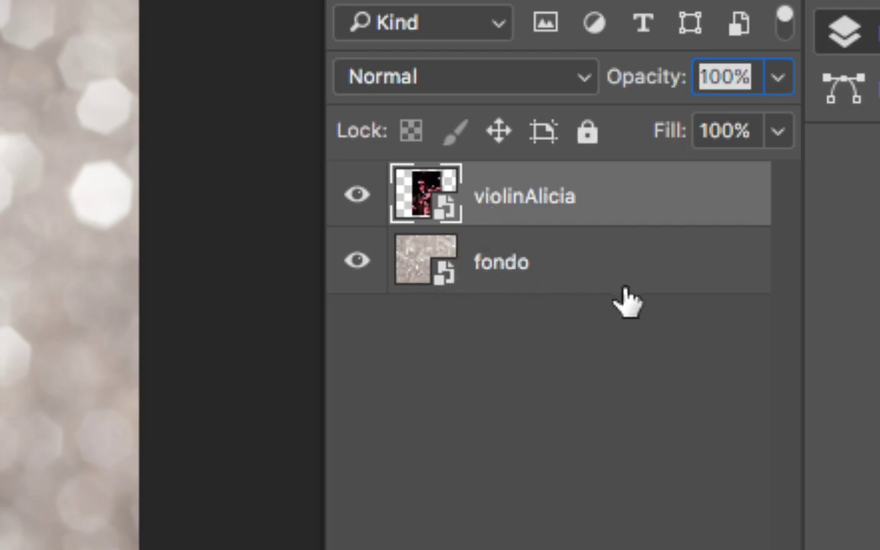
# Rasterize the fondo and violinAlicia layers into ordinary pixel layers
pyautogui.rightClick(656, 271)
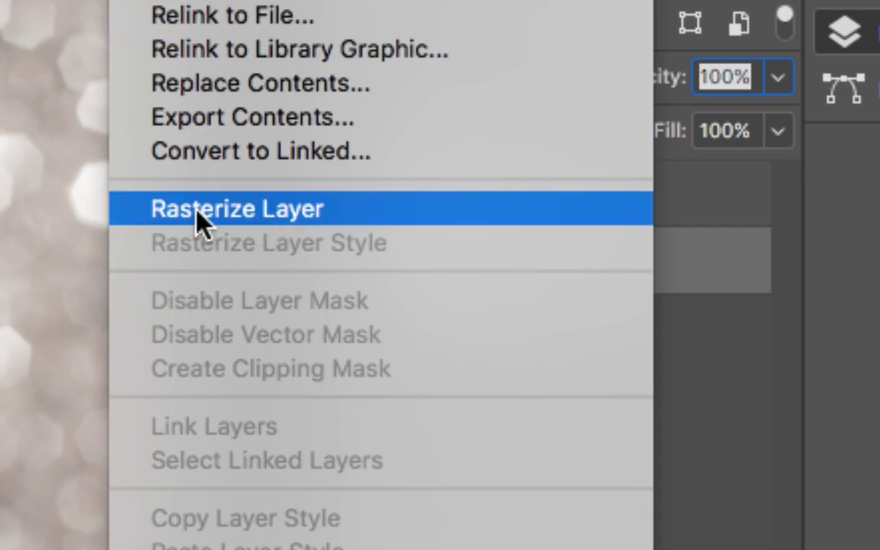
pyautogui.click(223, 212)
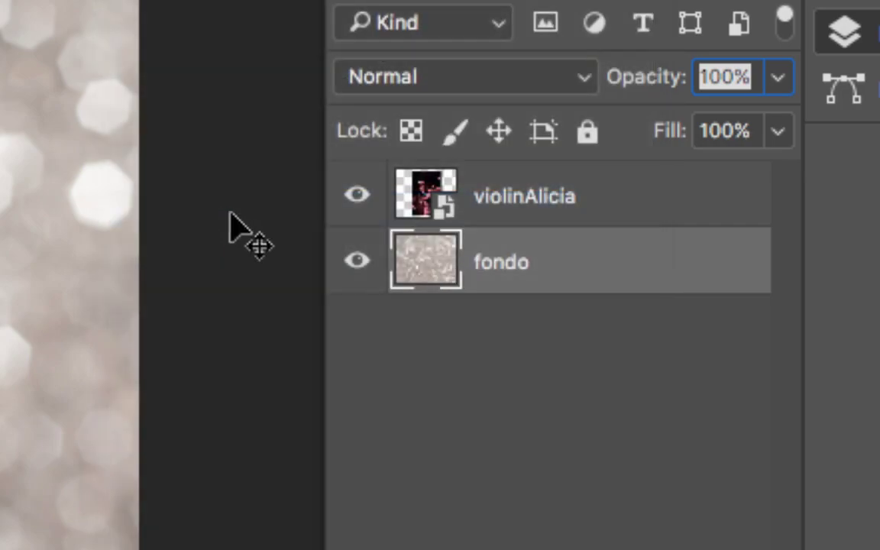
pyautogui.rightClick(668, 208)
pyautogui.click(264, 208)
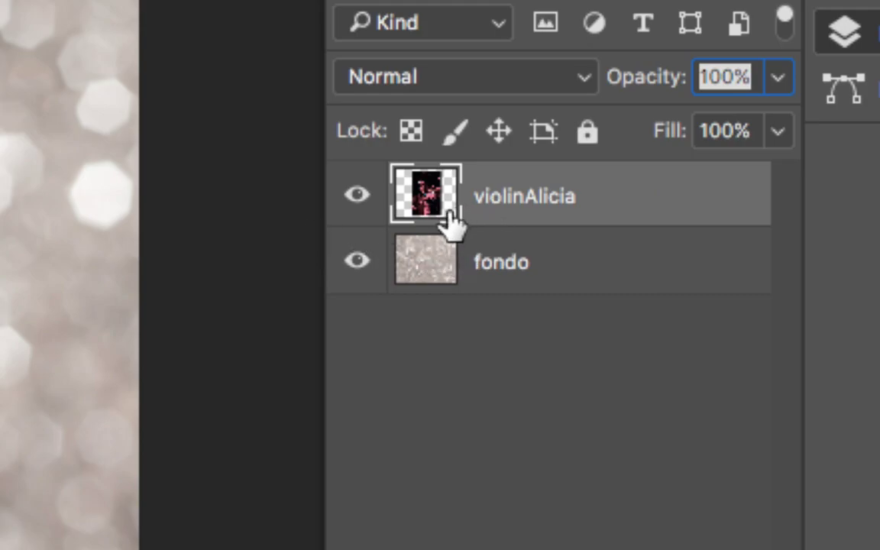
pyautogui.moveTo(436, 289); pyautogui.dragTo(477, 238)
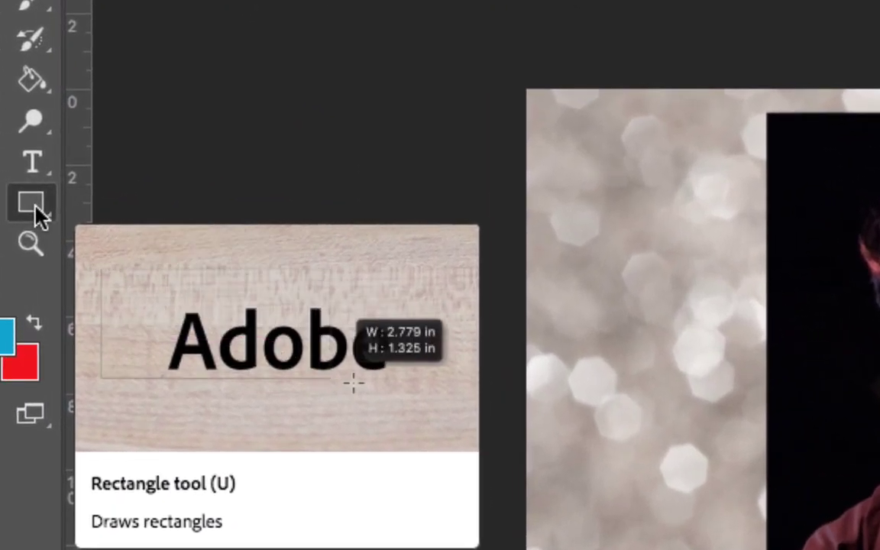
# Set up the Rectangle tool in Shape mode with a white fill
pyautogui.rightClick(36, 212)
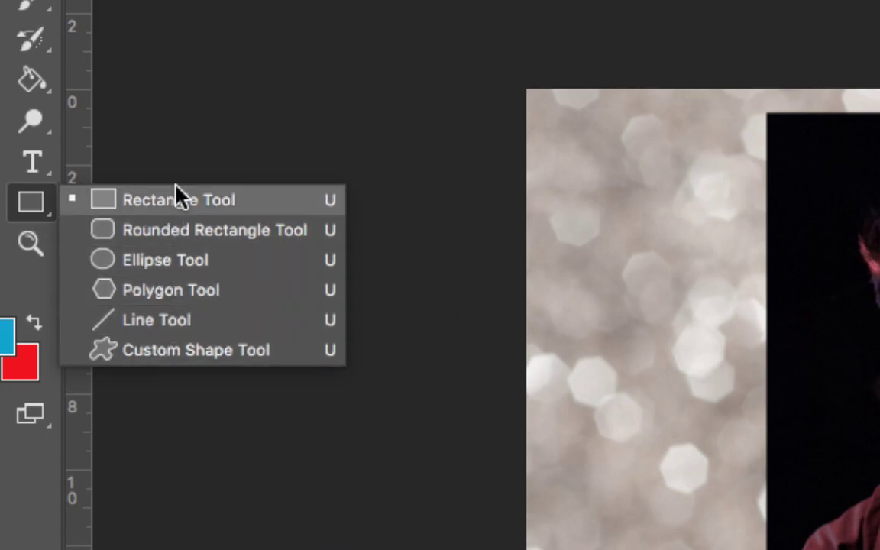
pyautogui.click(132, 200)
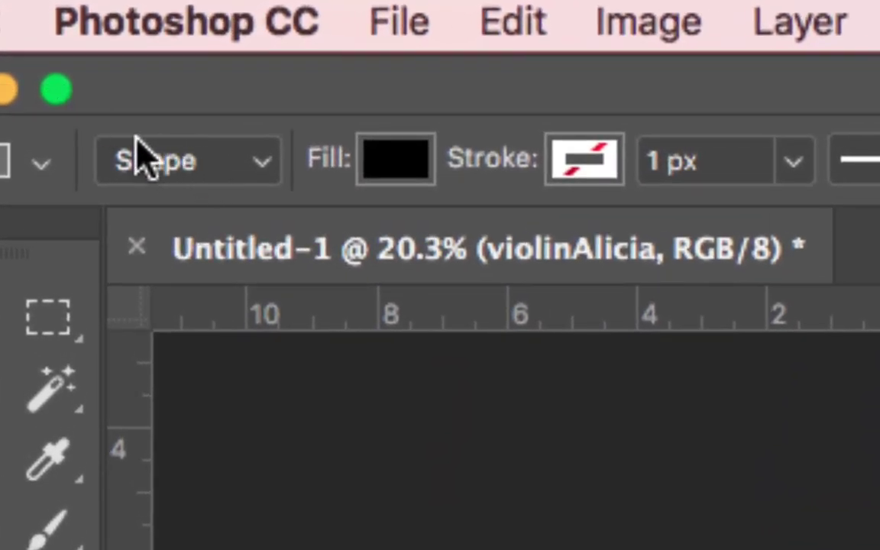
pyautogui.click(261, 159)
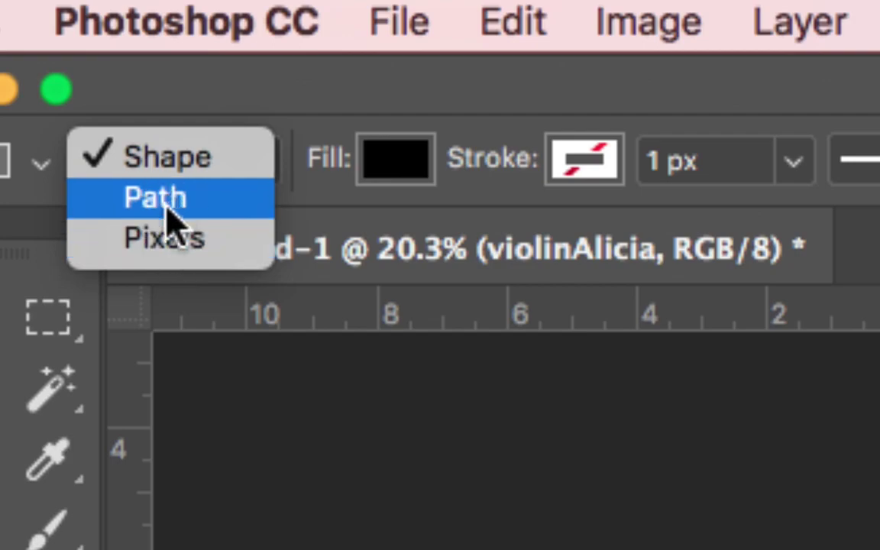
pyautogui.click(179, 160)
pyautogui.click(397, 164)
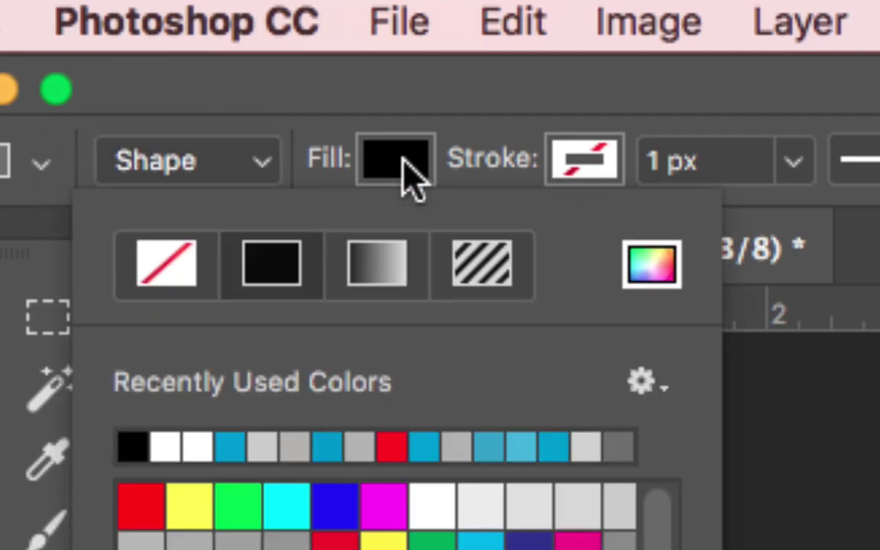
pyautogui.click(194, 447)
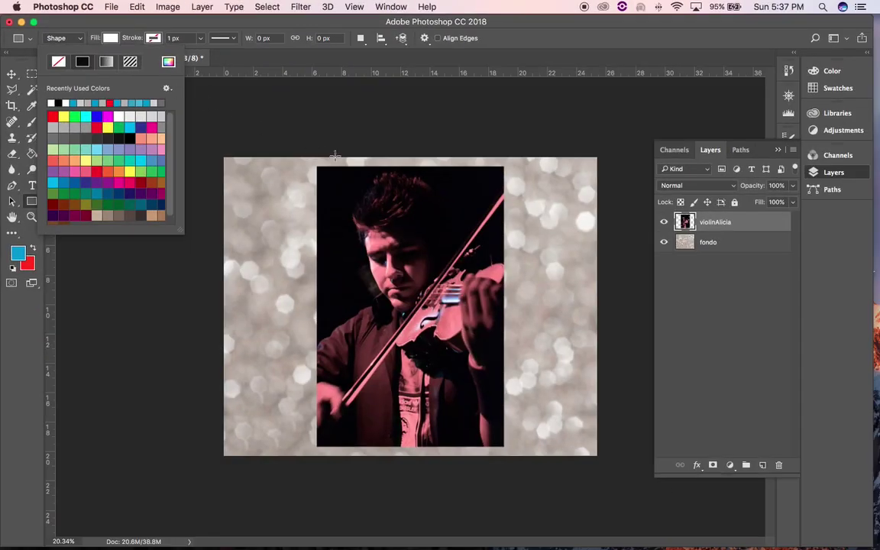
# Draw a white 728 × 982 px rectangle over the photo's centre and add an empty layer
pyautogui.moveTo(353, 206); pyautogui.dragTo(443, 325)
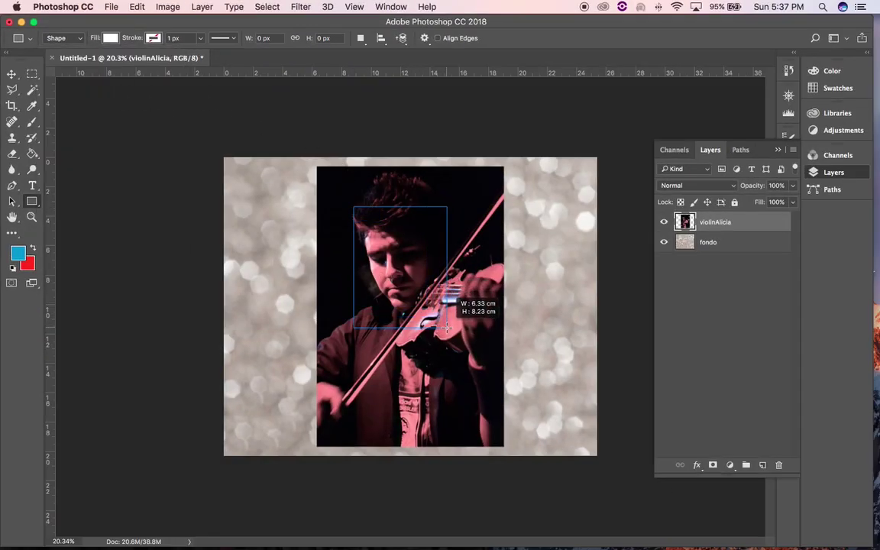
pyautogui.moveTo(443, 325); pyautogui.dragTo(444, 328)
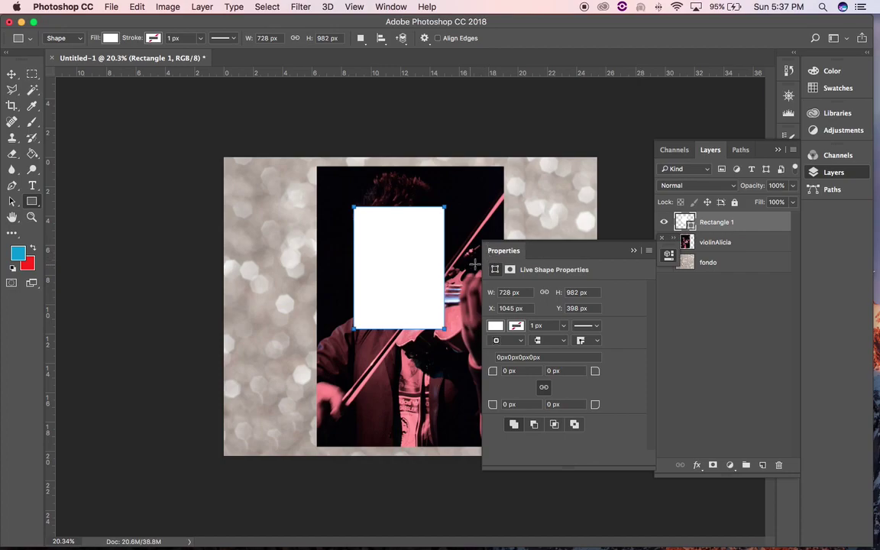
pyautogui.click(632, 253)
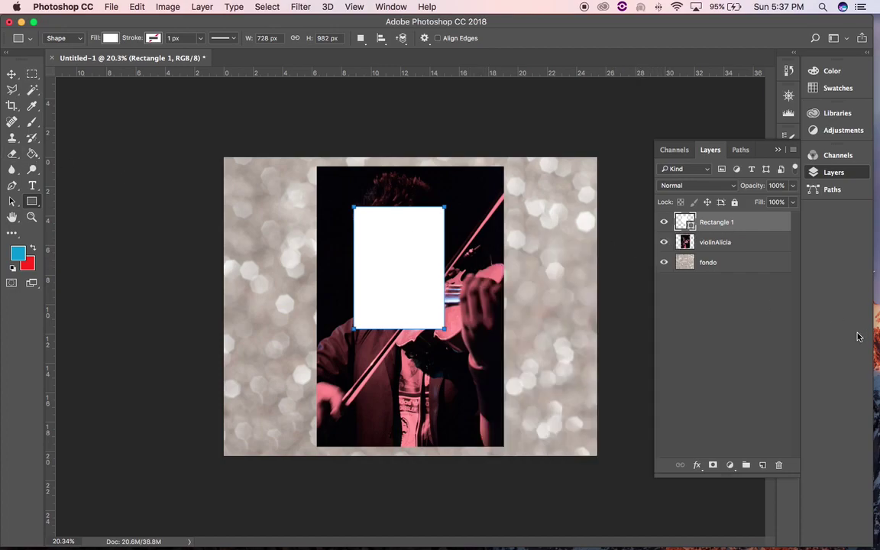
pyautogui.click(762, 466)
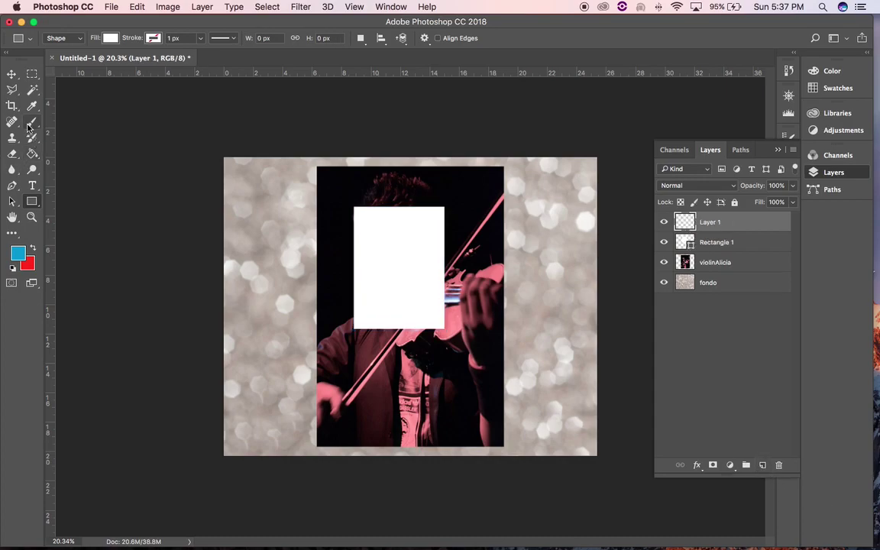
# Draw a smaller black rectangle in the upper part of the white frame
pyautogui.click(111, 40)
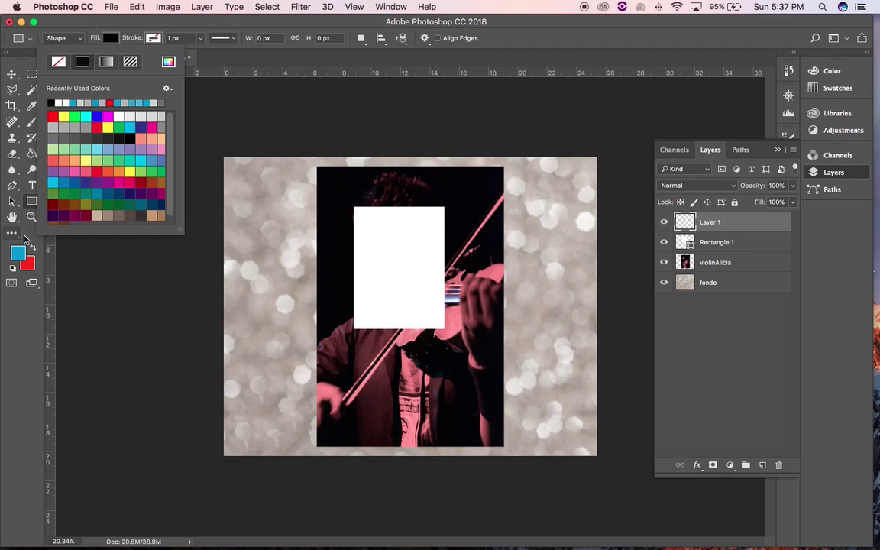
pyautogui.click(360, 213)
pyautogui.moveTo(360, 213)
pyautogui.mouseDown()
pyautogui.moveTo(436, 289)
pyautogui.moveTo(437, 300)
pyautogui.mouseUp()
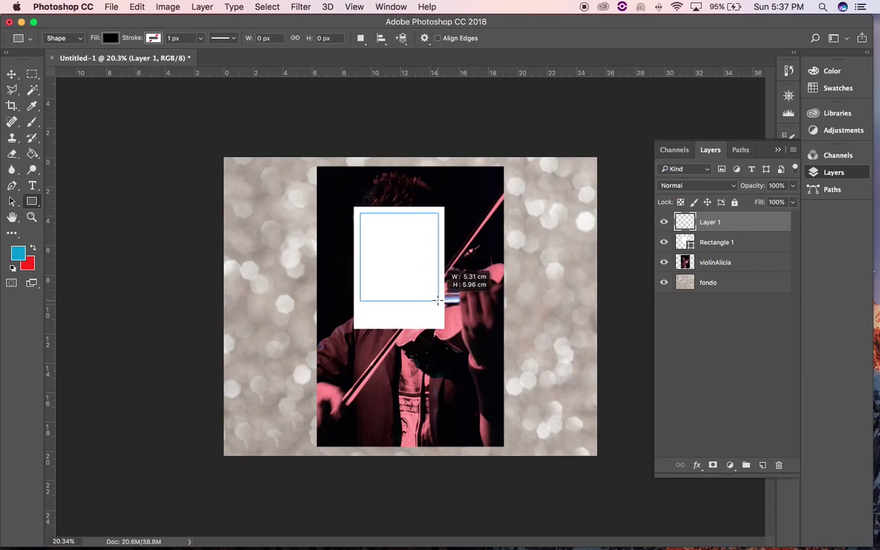
pyautogui.moveTo(438, 300); pyautogui.dragTo(439, 301)
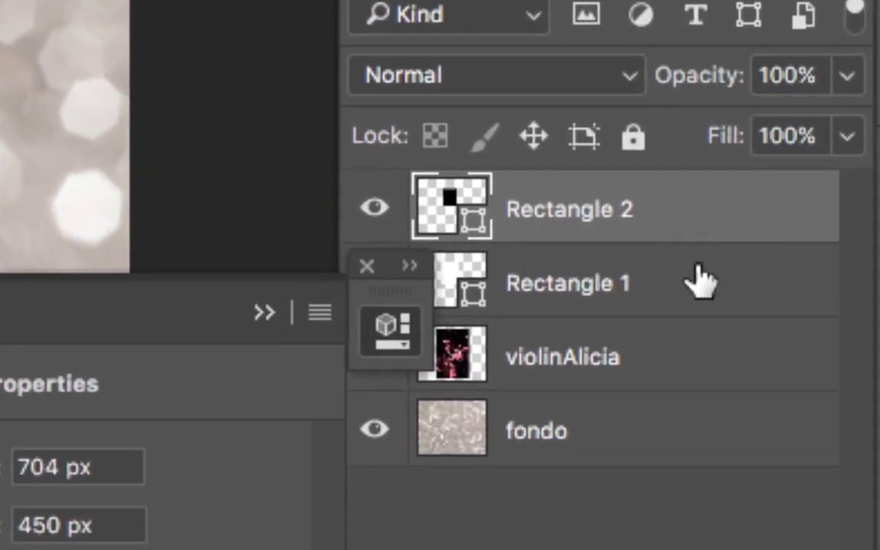
# Select both Rectangle 1 and Rectangle 2 layers with the Move tool active
pyautogui.click(698, 280)
pyautogui.keyDown('shift'); pyautogui.click(710, 216); pyautogui.keyUp('shift')
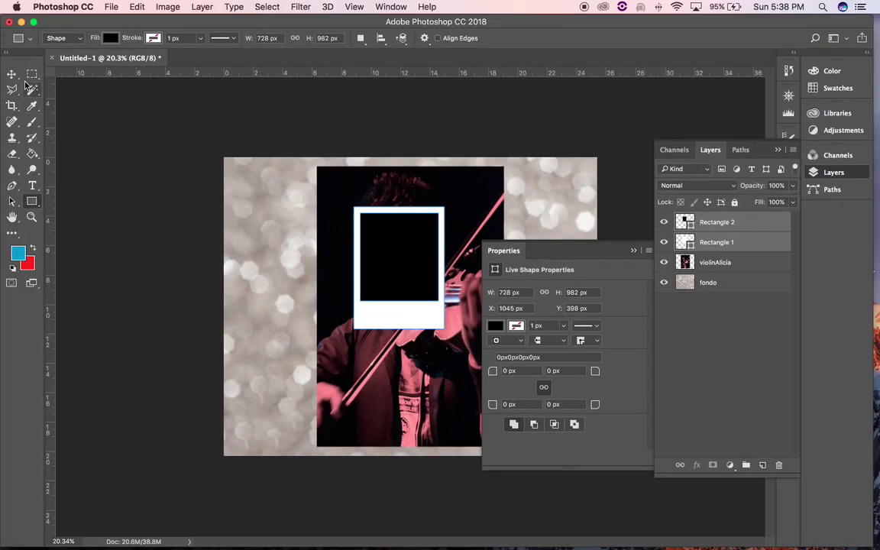
pyautogui.click(11, 74)
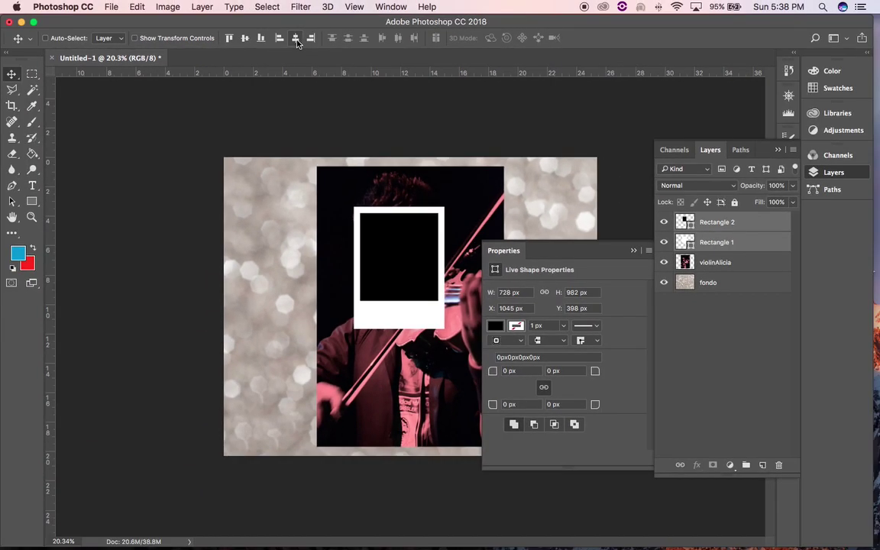
pyautogui.click(634, 251)
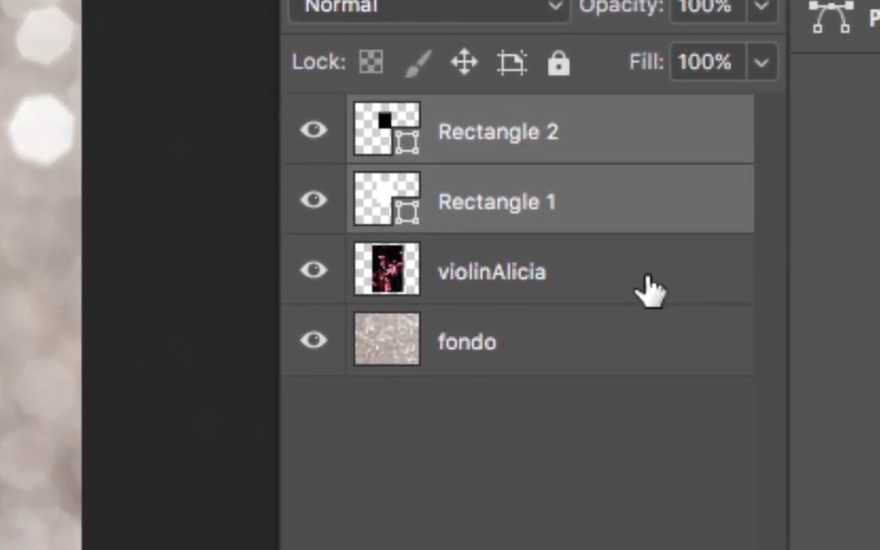
# Move violinAlicia above both rectangles and clip it to Rectangle 2
pyautogui.click(603, 286)
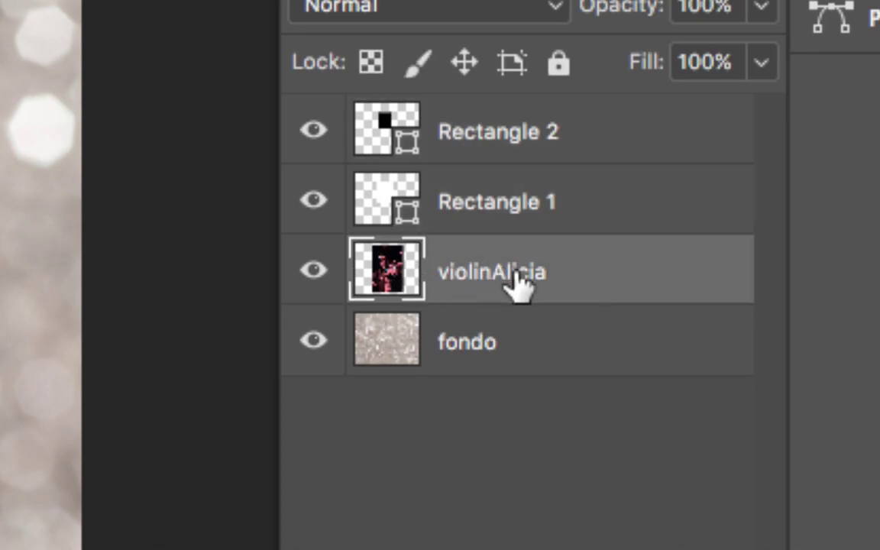
pyautogui.moveTo(611, 282)
pyautogui.mouseDown()
pyautogui.moveTo(603, 224)
pyautogui.moveTo(611, 126)
pyautogui.mouseUp()
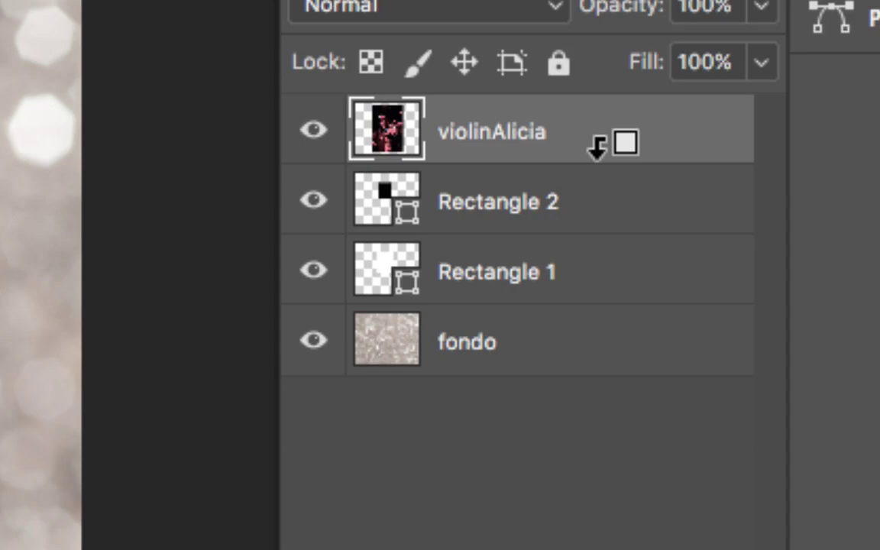
pyautogui.keyDown('alt'); pyautogui.click(597, 148); pyautogui.keyUp('alt')
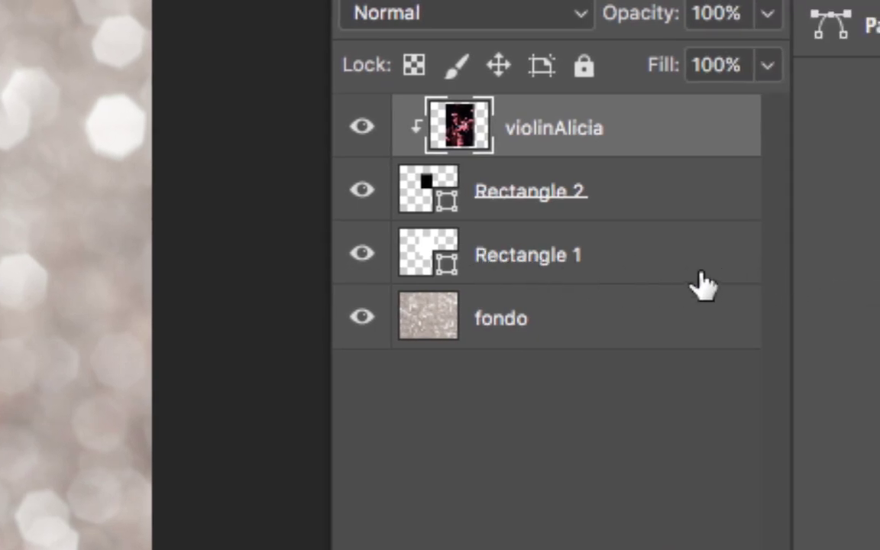
pyautogui.click(619, 267)
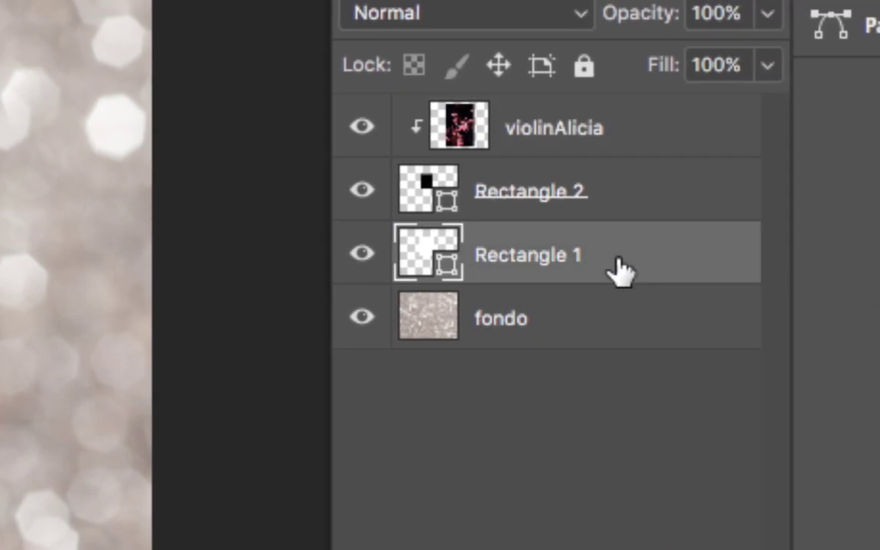
pyautogui.doubleClick(627, 263)
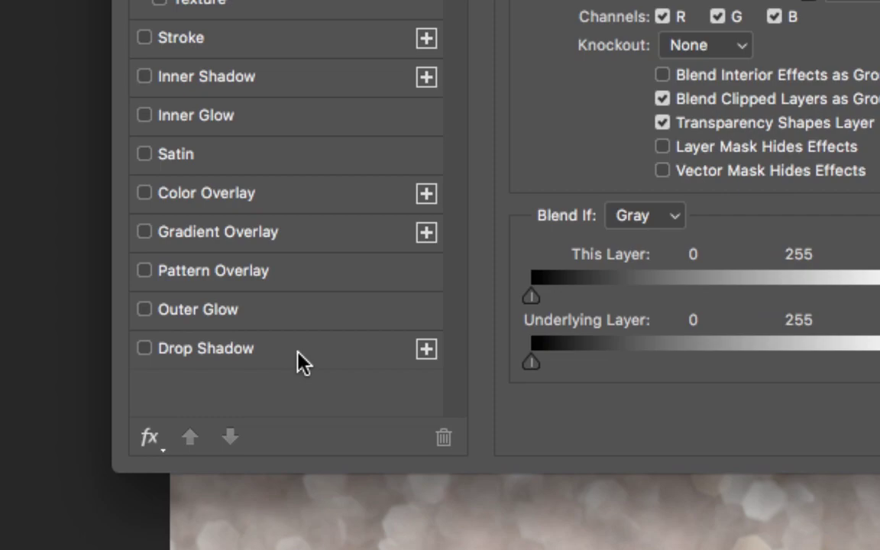
# Give Rectangle 1 a drop shadow: 76% opacity, 59° angle, 9 px distance, 21 px size
pyautogui.click(297, 353)
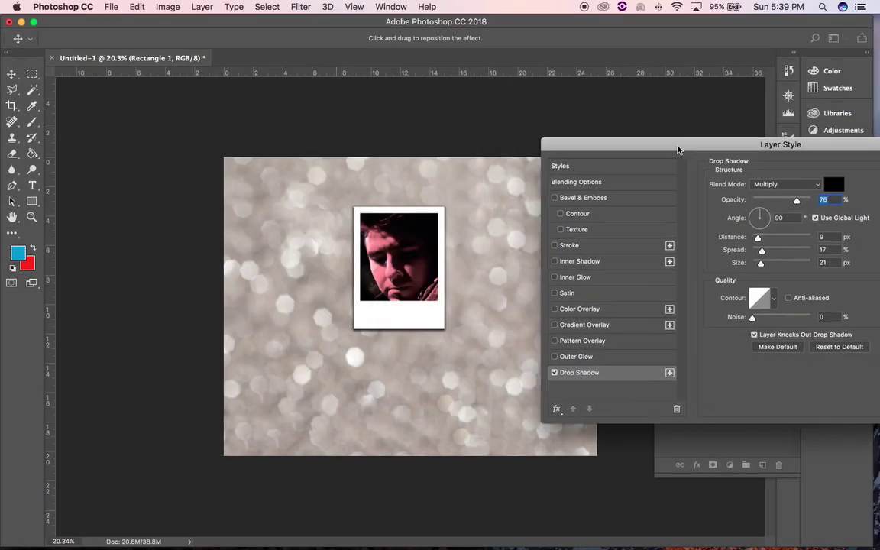
pyautogui.moveTo(336, 128); pyautogui.dragTo(600, 120)
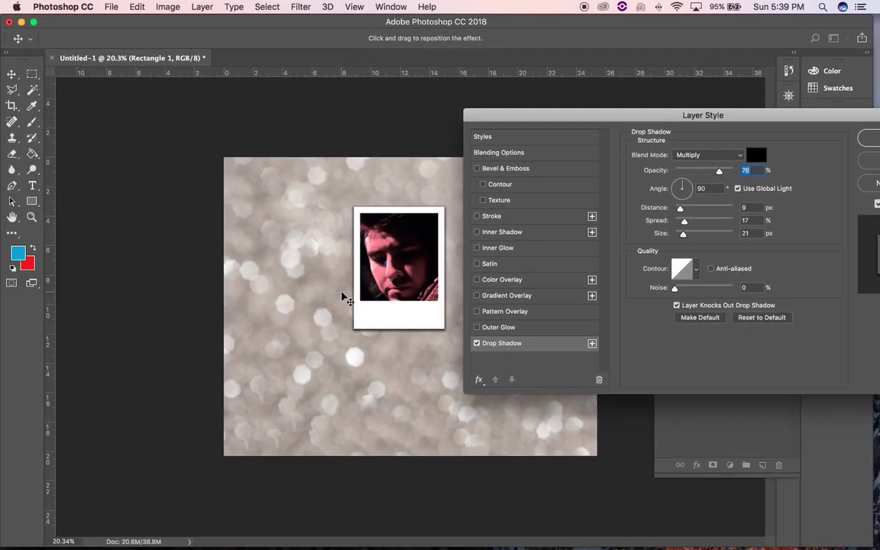
pyautogui.scroll(-3, 343, 298)
pyautogui.scroll(3, 337, 295)
pyautogui.scroll(3, 349, 299)
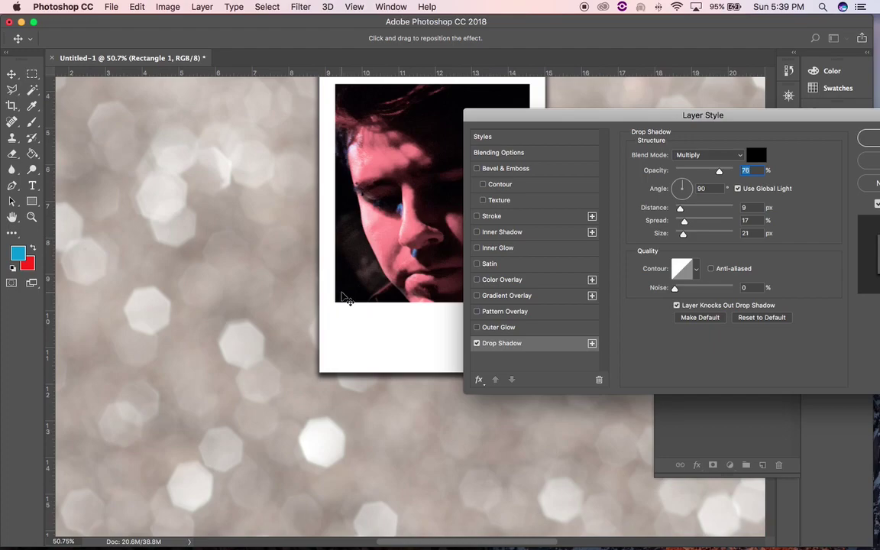
pyautogui.click(690, 186)
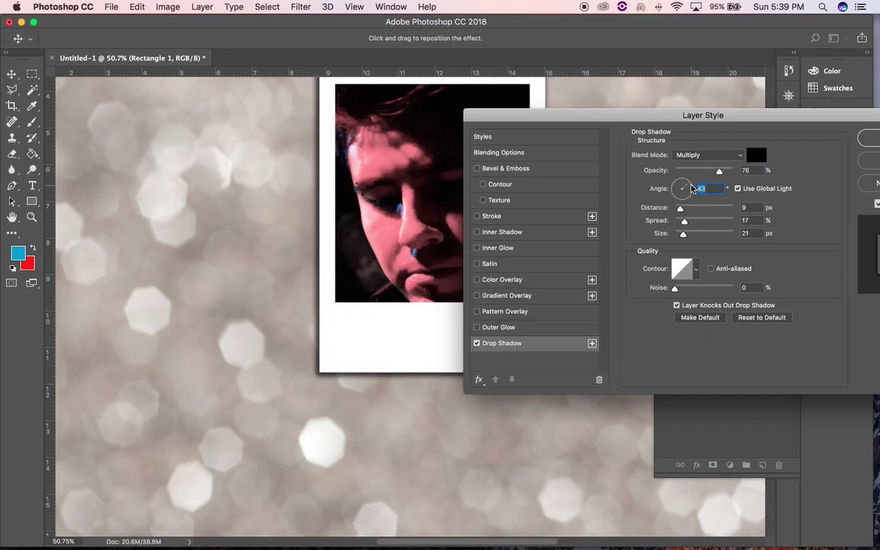
pyautogui.moveTo(690, 187); pyautogui.dragTo(687, 184)
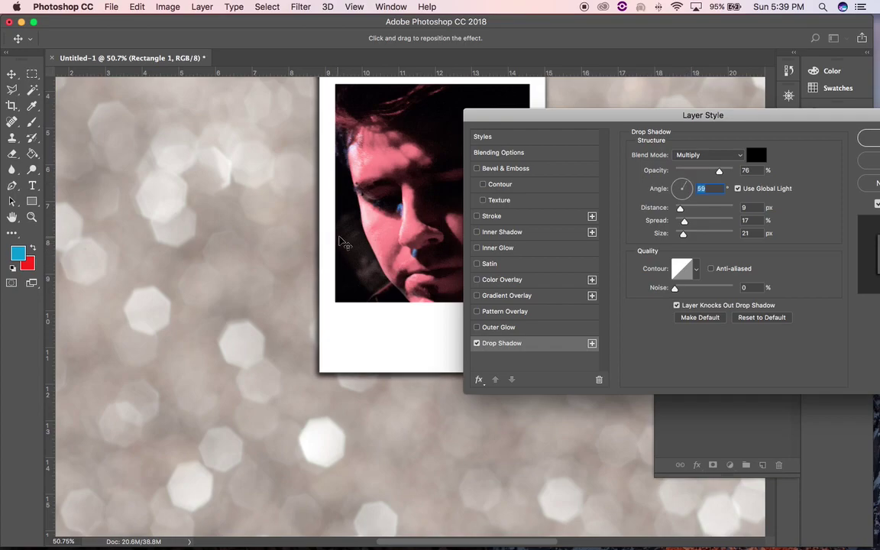
pyautogui.moveTo(683, 120); pyautogui.dragTo(612, 125)
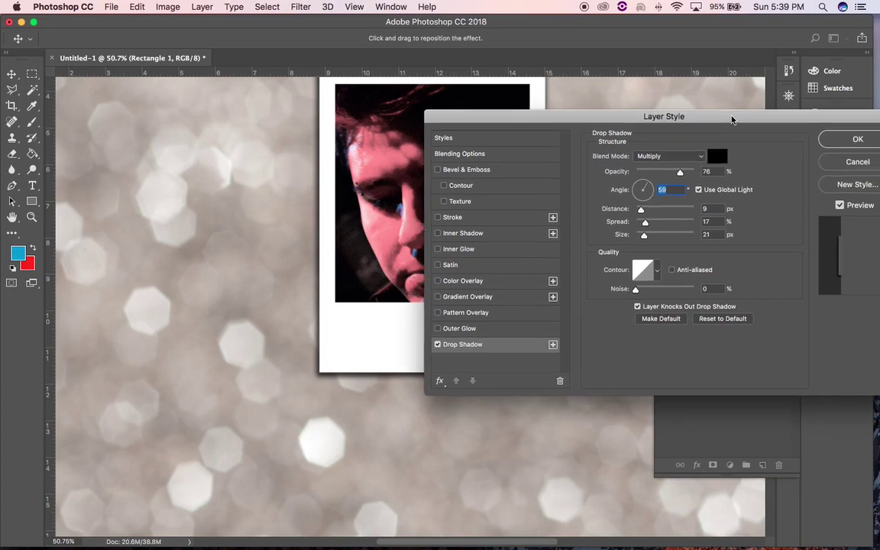
pyautogui.click(836, 144)
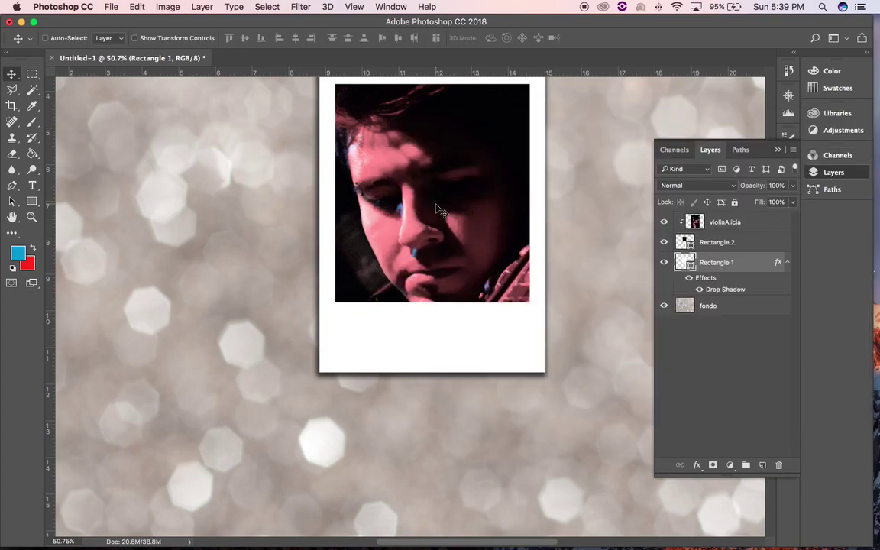
# Group violinAlicia, Rectangle 2 and Rectangle 1 into Group 1 above fondo
pyautogui.press('super+0')
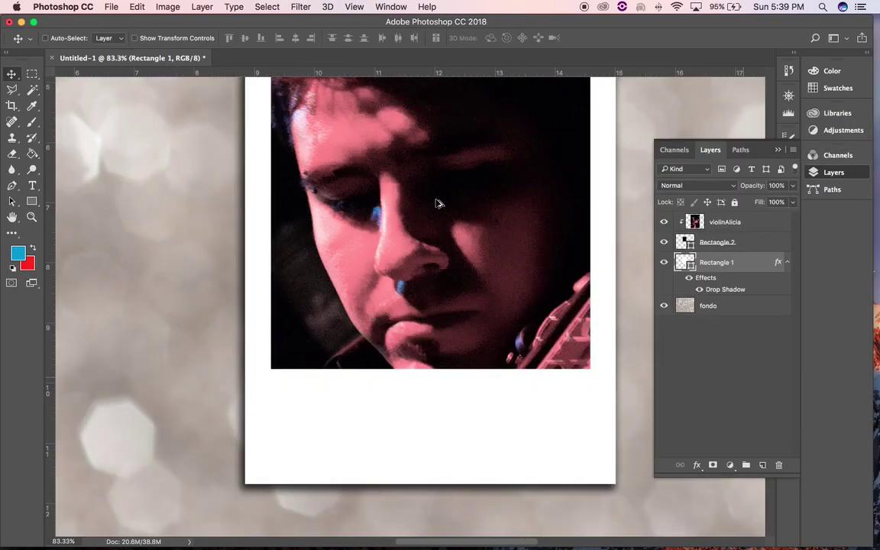
pyautogui.press('super+minus')
pyautogui.press('super+minus')
pyautogui.press('super+plus')
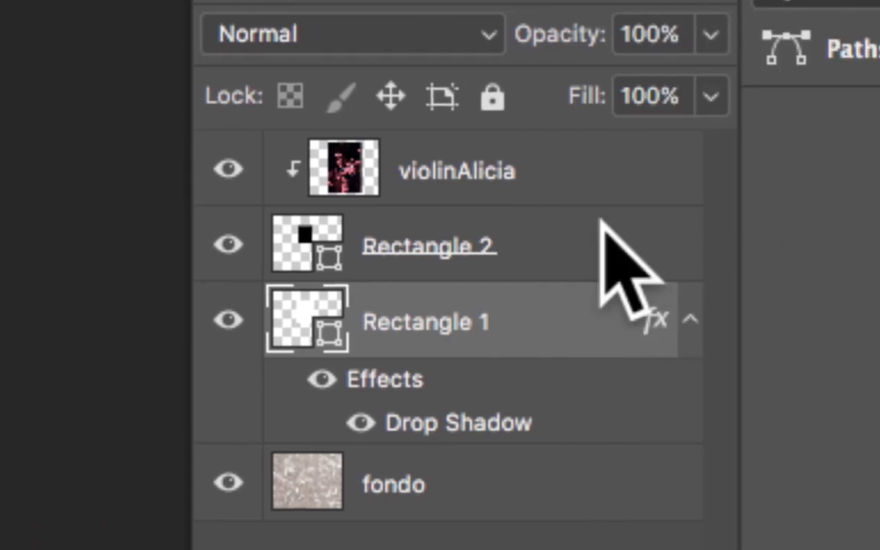
pyautogui.keyDown('shift'); pyautogui.click(549, 184); pyautogui.keyUp('shift')
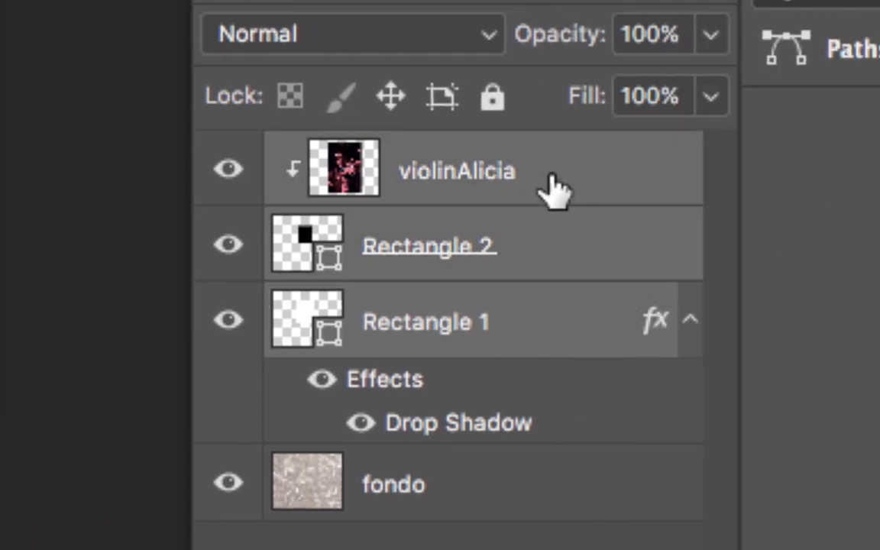
pyautogui.click(583, 510)
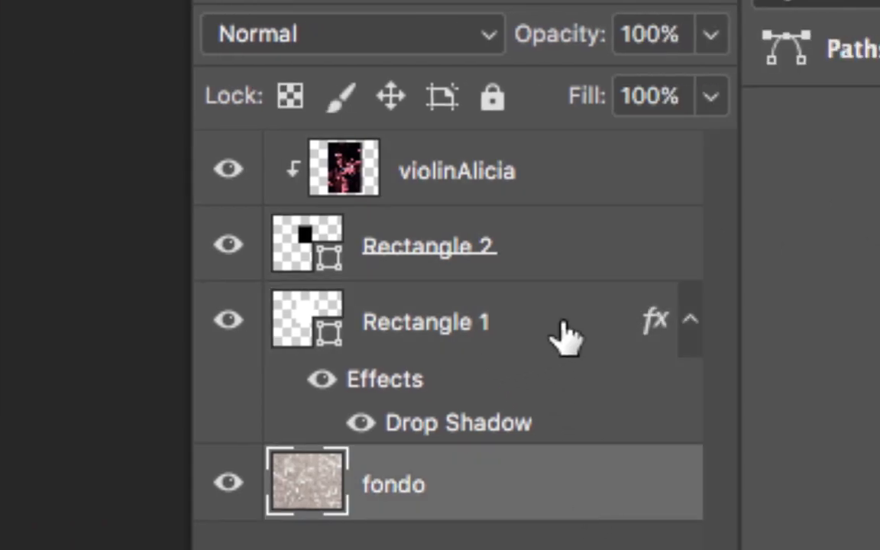
pyautogui.click(564, 336)
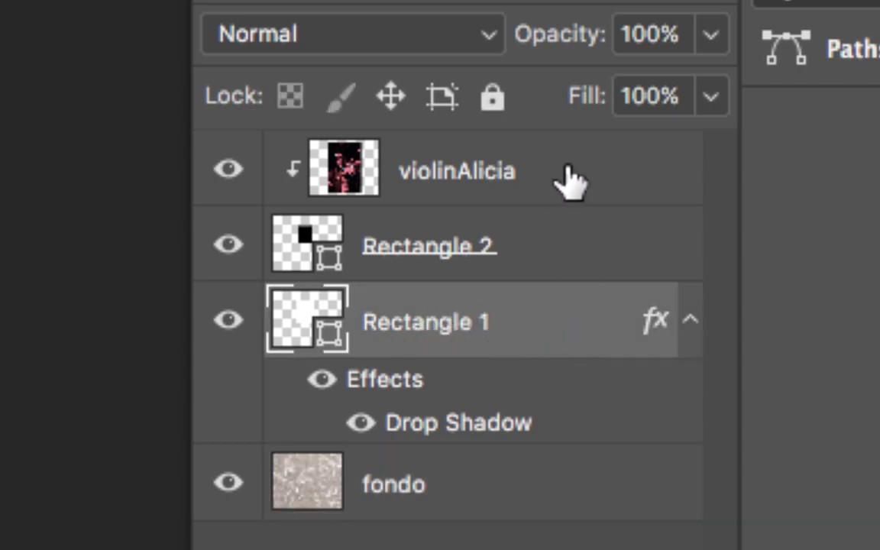
pyautogui.keyDown('shift'); pyautogui.click(570, 181); pyautogui.keyUp('shift')
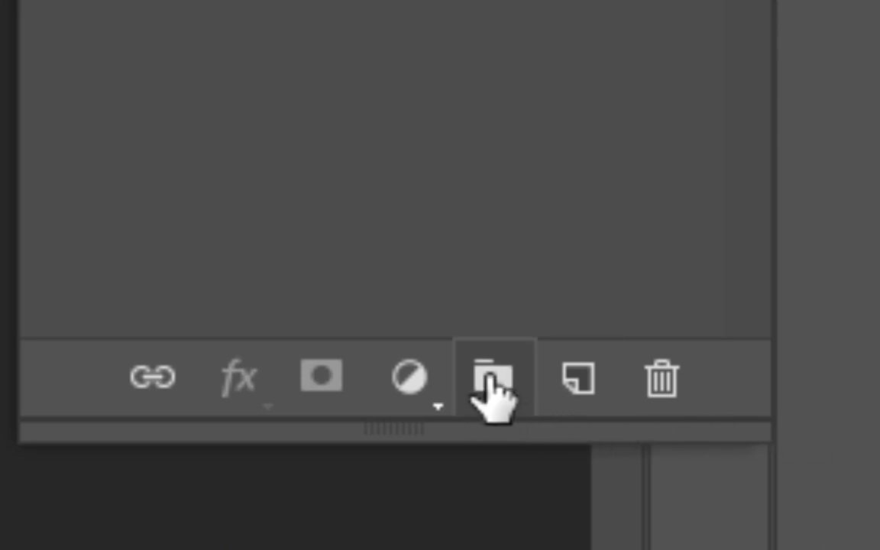
pyautogui.click(492, 385)
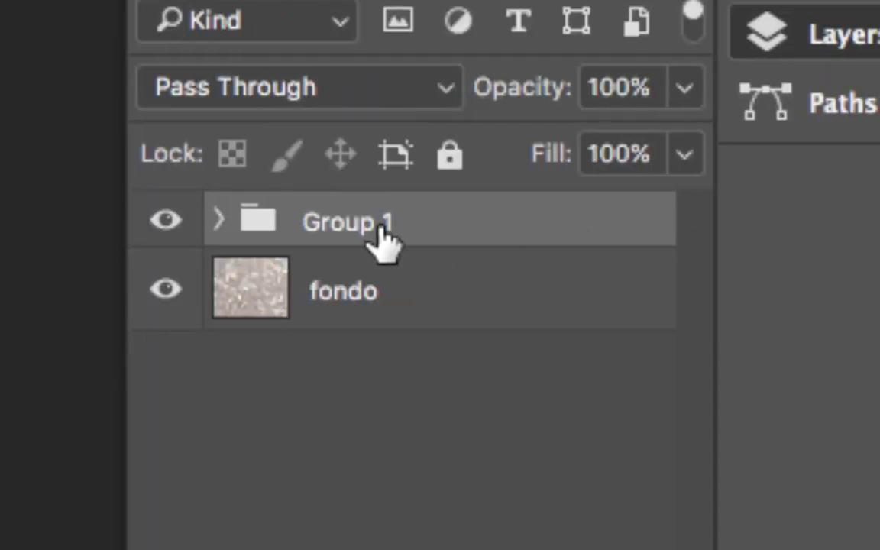
# Rename Group 1 to polaroid1 and duplicate the group with Cmd+J
pyautogui.doubleClick(374, 225)
pyautogui.moveTo(380, 224); pyautogui.dragTo(306, 222)
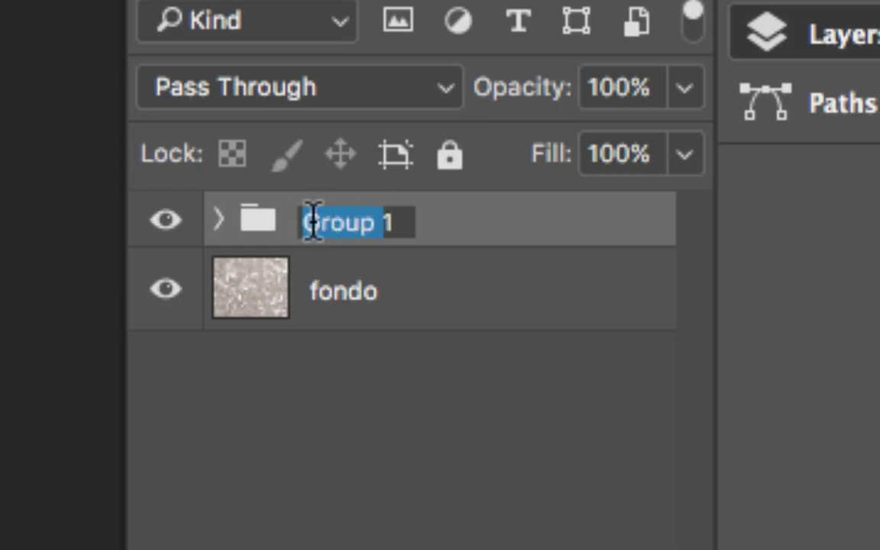
pyautogui.write('polaroi')
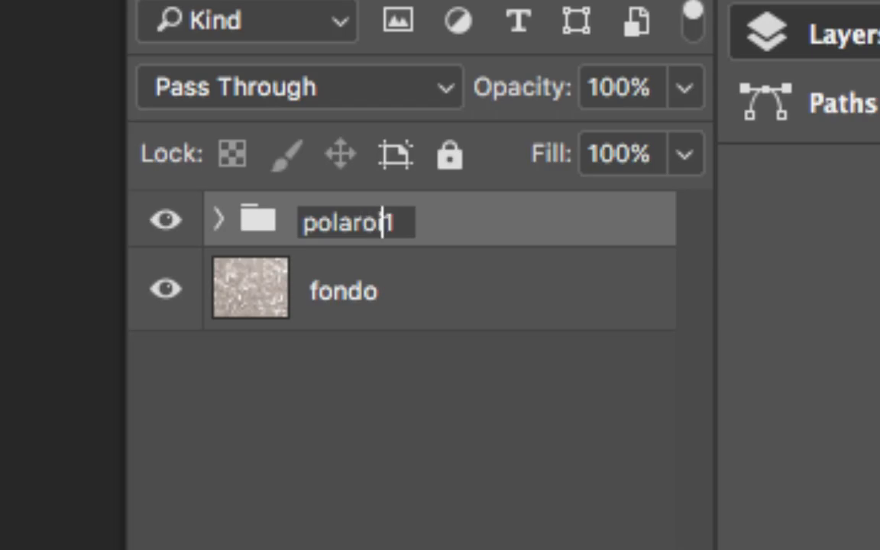
pyautogui.write('d')
pyautogui.press('Return')
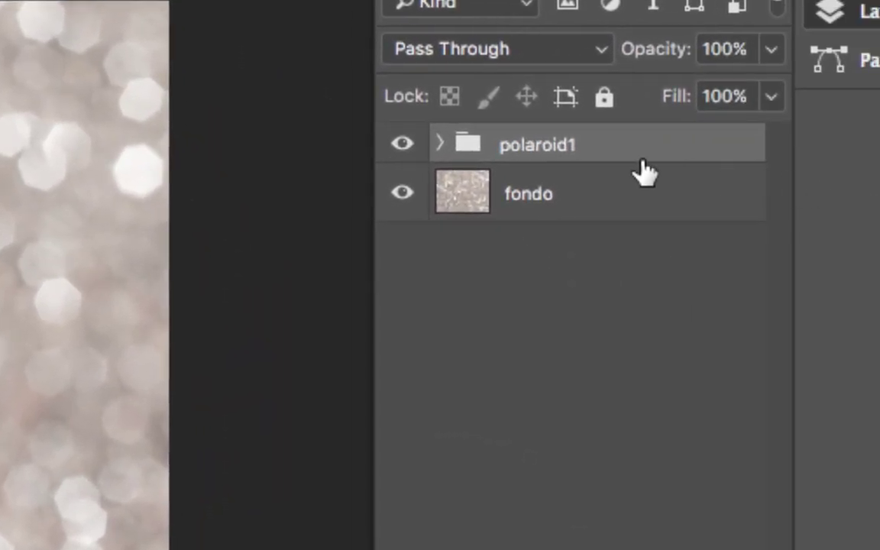
pyautogui.hotkey('ctrl', 'j')
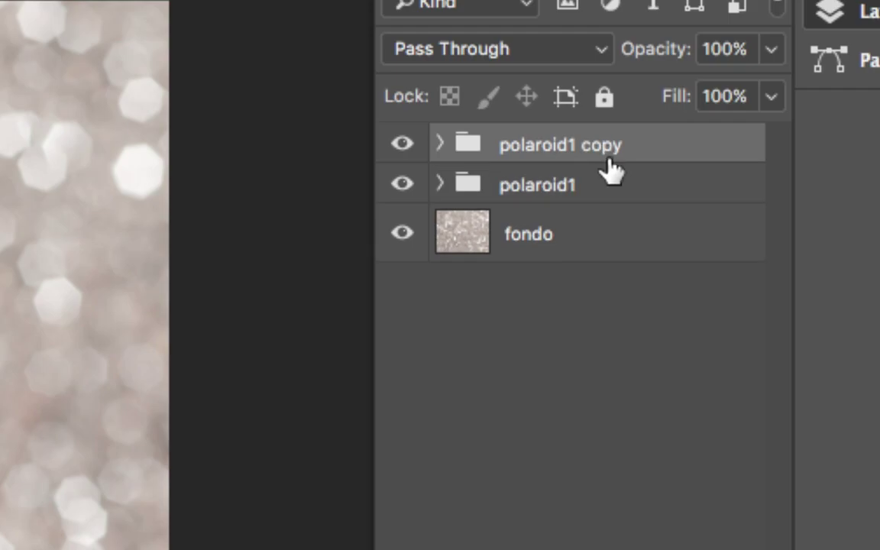
pyautogui.hotkey('ctrl', 'j')
pyautogui.hotkey('ctrl', 'j')
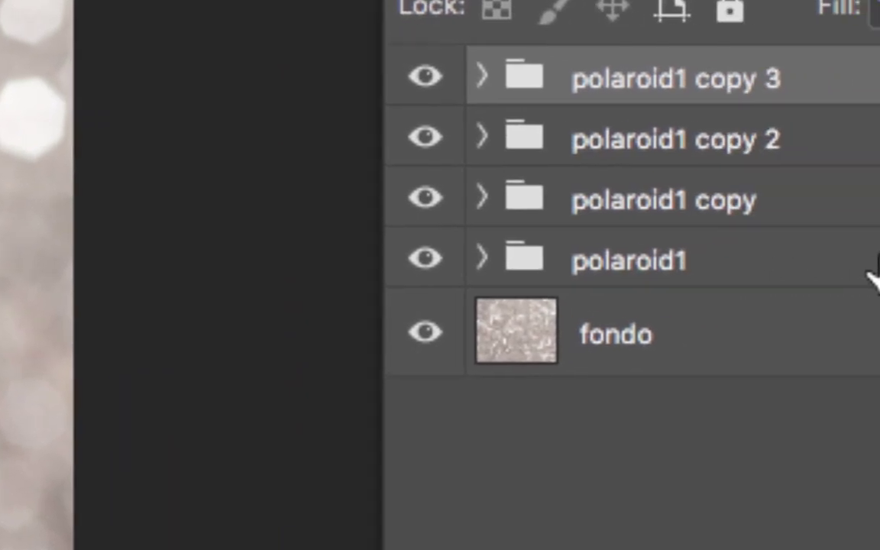
# Move polaroid1's Rectangle 1 and Rectangle 2 down-left and rotate them about 23°
pyautogui.click(462, 261)
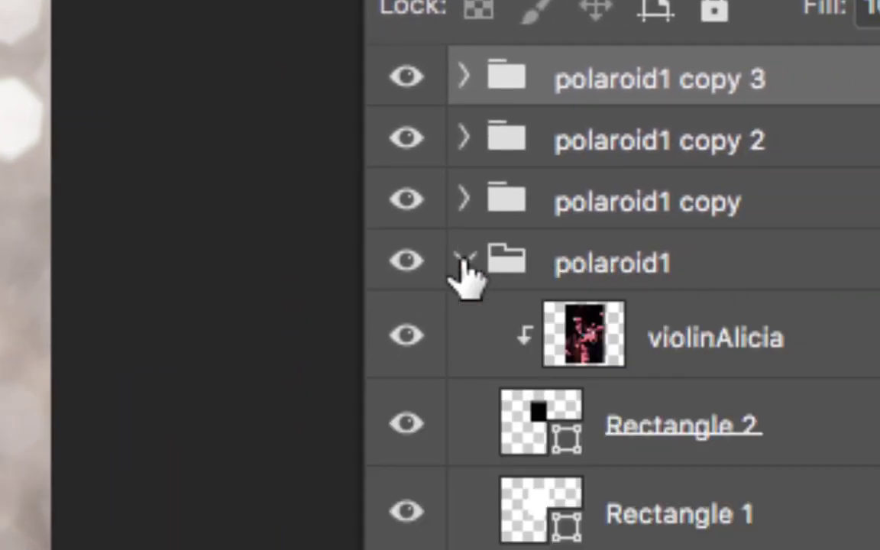
pyautogui.click(462, 261)
pyautogui.click(463, 261)
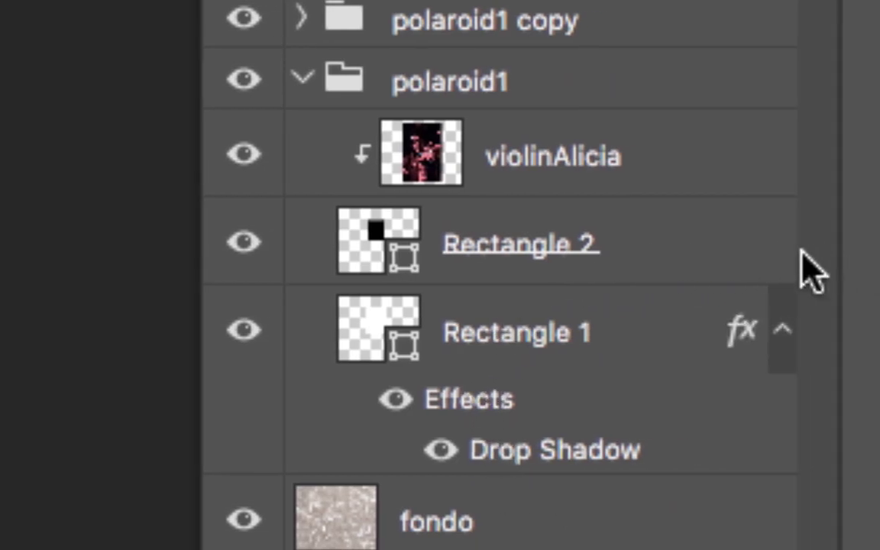
pyautogui.click(649, 245)
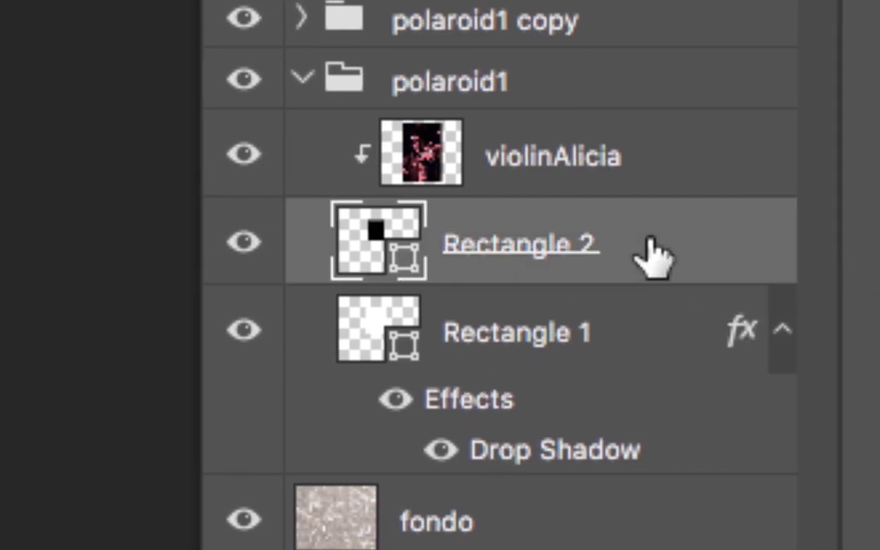
pyautogui.keyDown('shift'); pyautogui.click(636, 342); pyautogui.keyUp('shift')
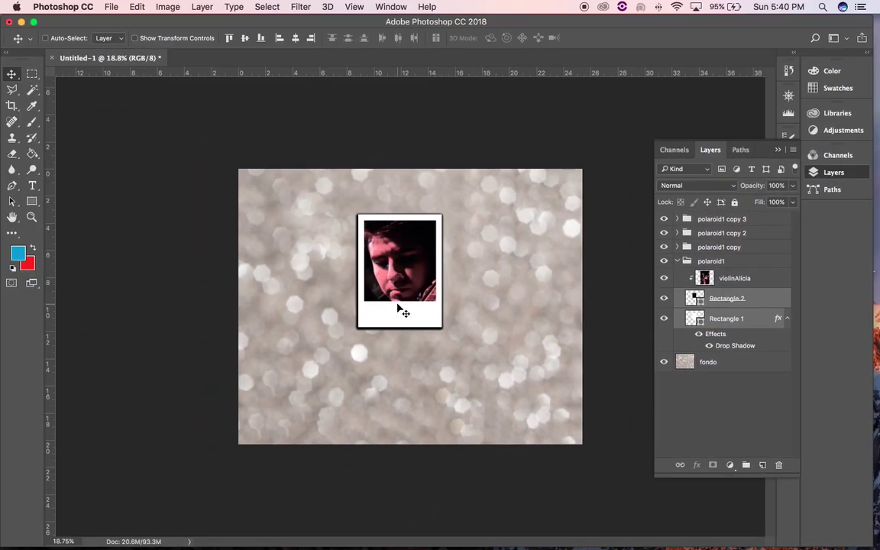
pyautogui.moveTo(398, 308); pyautogui.dragTo(373, 382)
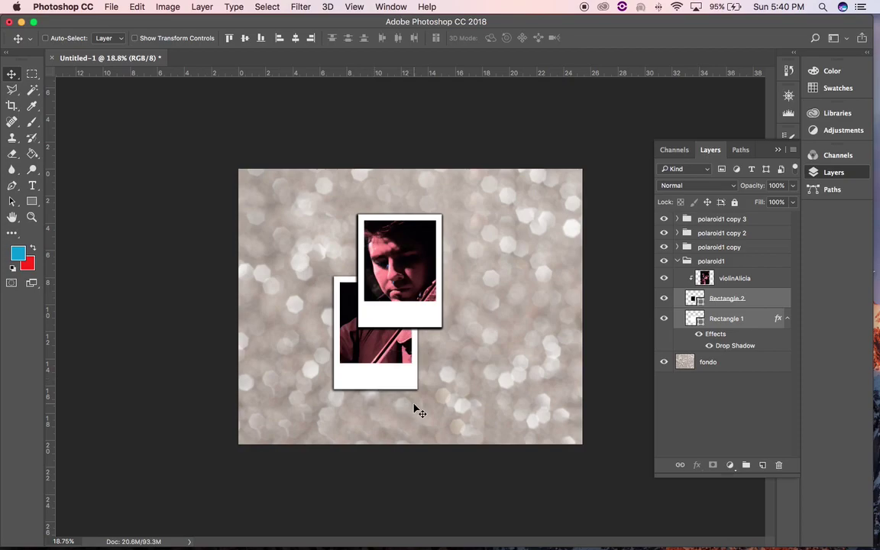
pyautogui.hotkey('ctrl', 't')
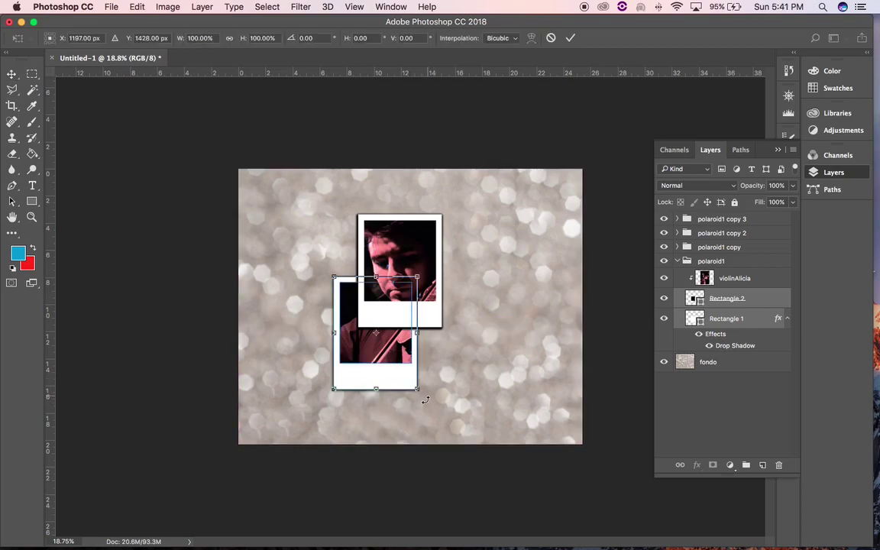
pyautogui.moveTo(427, 398); pyautogui.dragTo(451, 416)
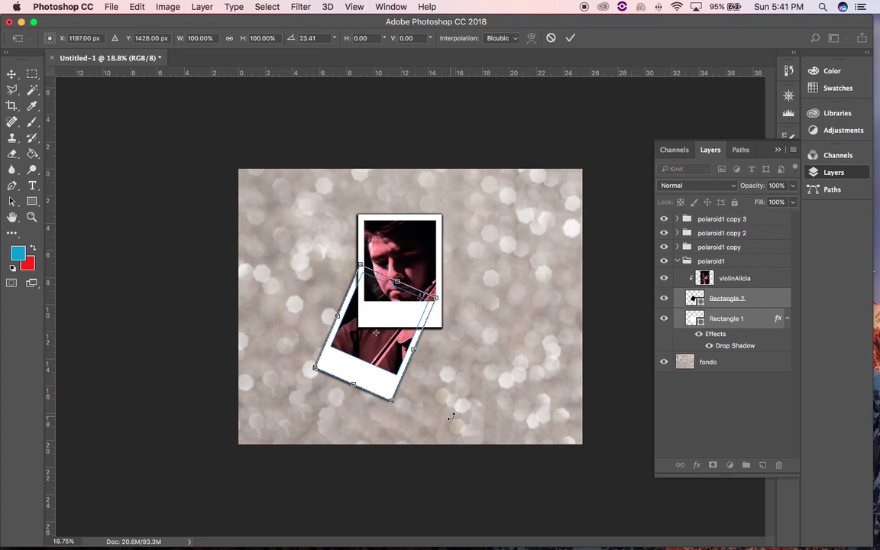
pyautogui.press('Return')
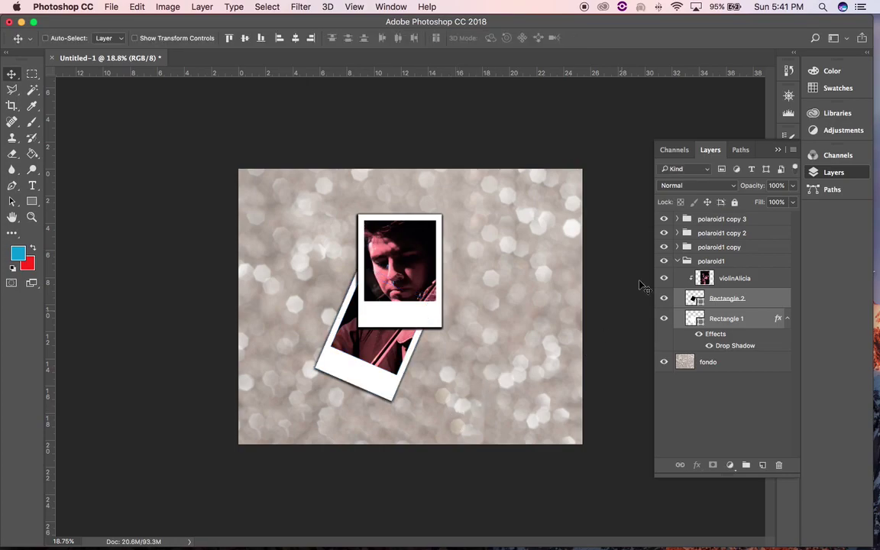
pyautogui.click(677, 261)
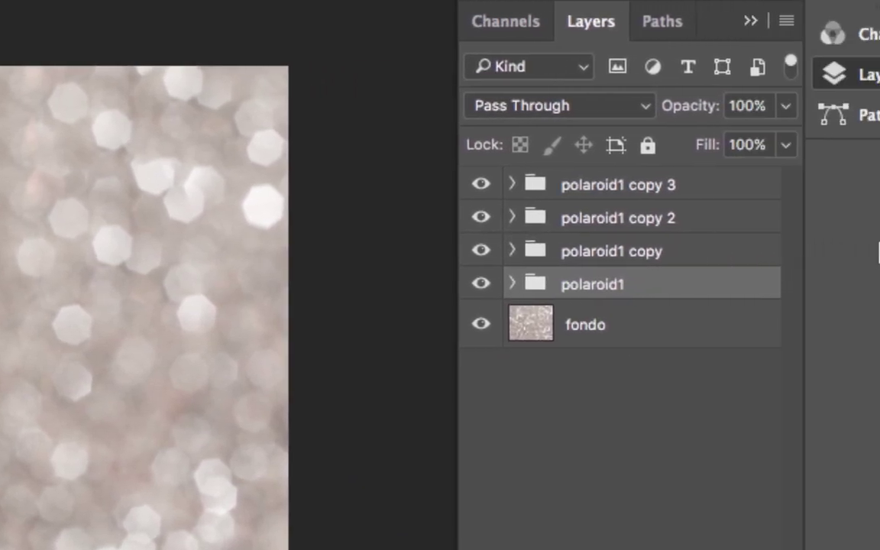
# Move polaroid1 copy's two rectangles up-left and rotate them about -10°
pyautogui.click(511, 252)
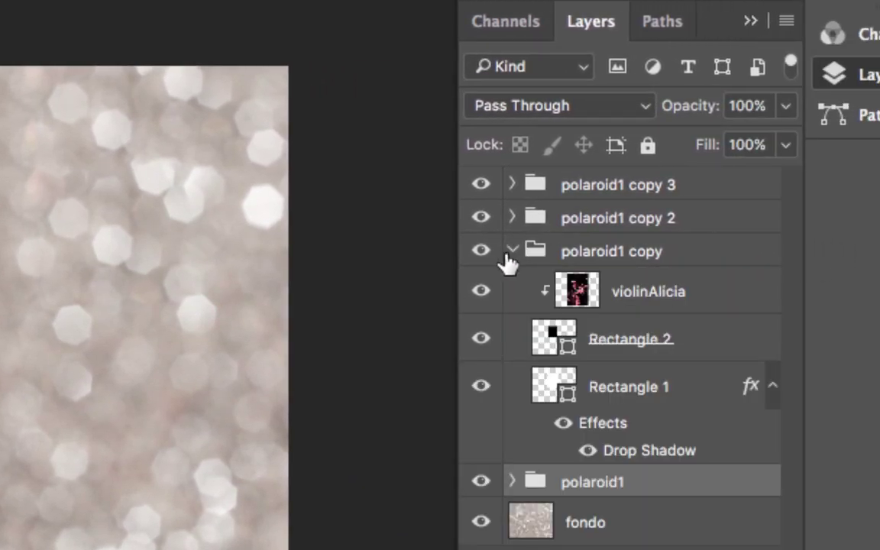
pyautogui.click(718, 350)
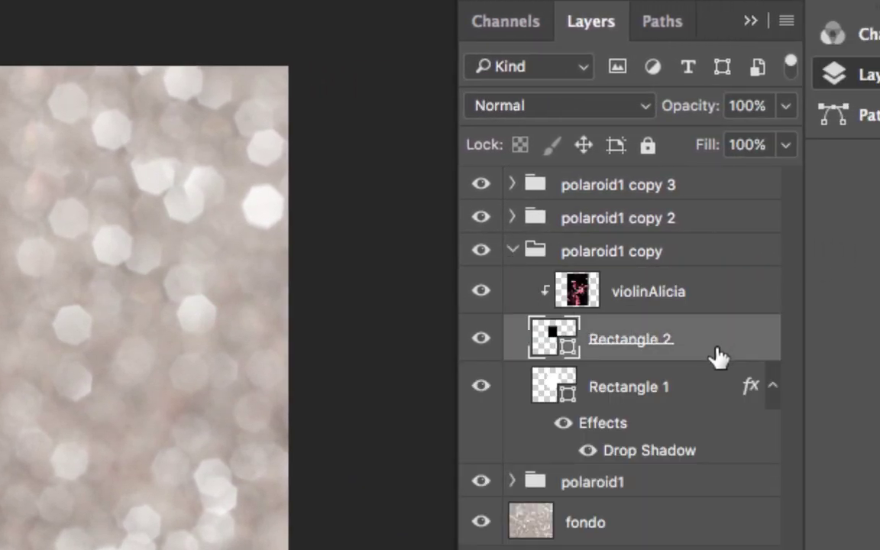
pyautogui.keyDown('shift'); pyautogui.click(700, 386); pyautogui.keyUp('shift')
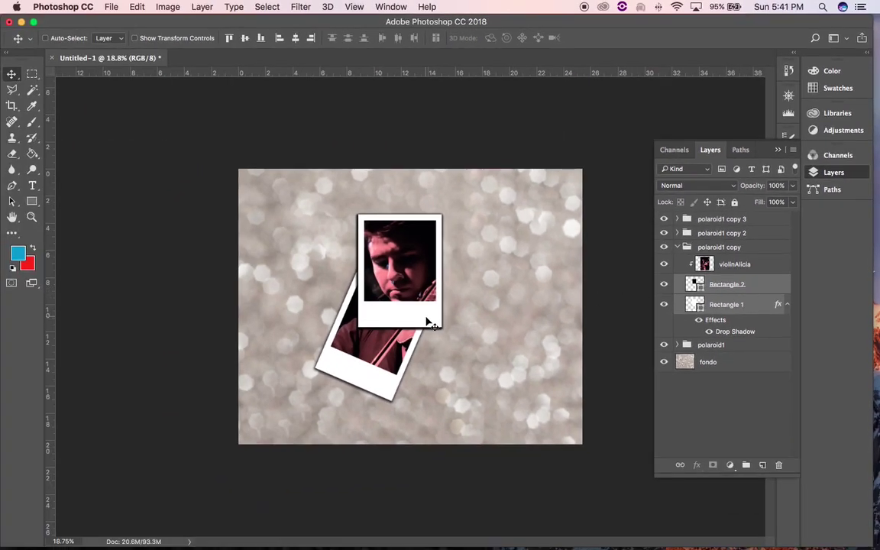
pyautogui.moveTo(428, 321)
pyautogui.mouseDown()
pyautogui.moveTo(456, 381)
pyautogui.moveTo(474, 336)
pyautogui.moveTo(393, 286)
pyautogui.mouseUp()
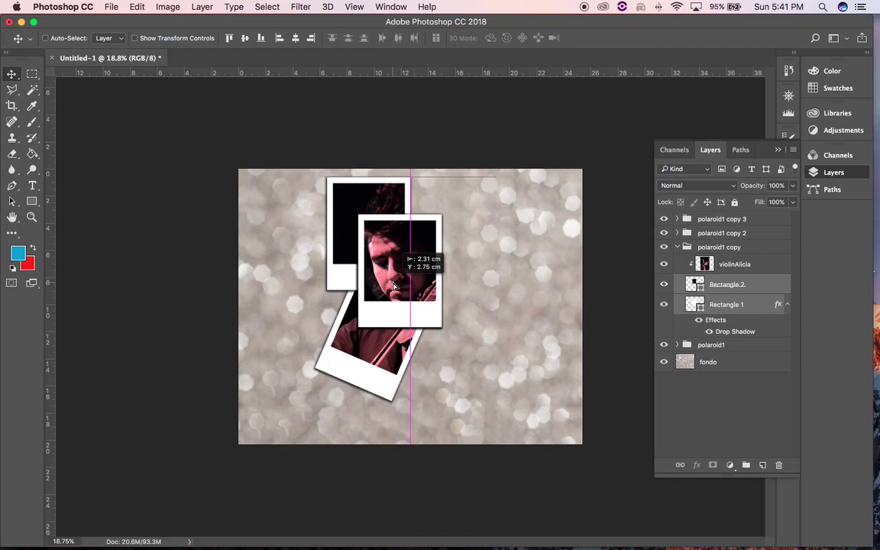
pyautogui.press('super+t')
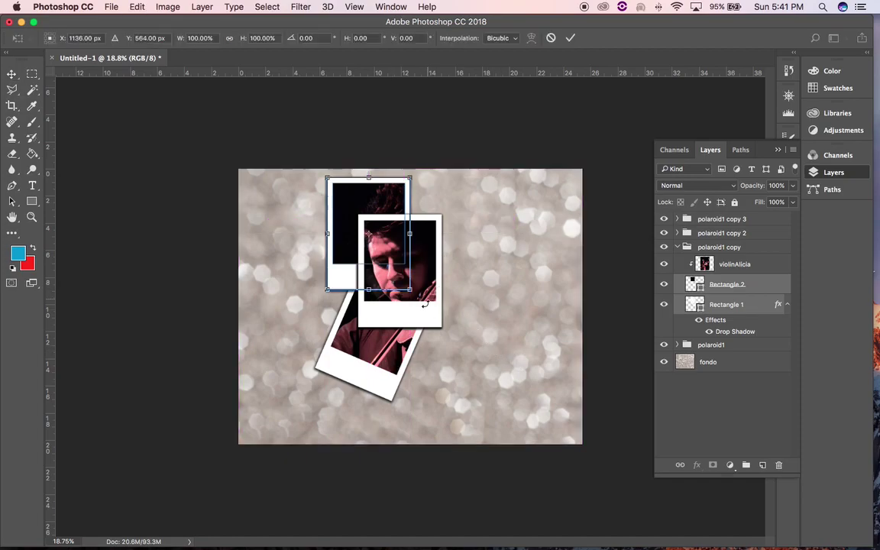
pyautogui.moveTo(418, 304); pyautogui.dragTo(438, 297)
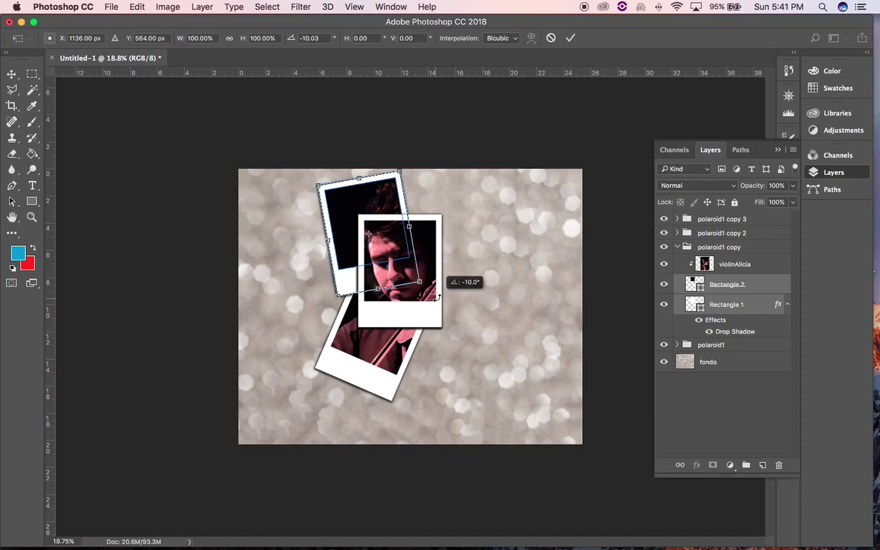
pyautogui.press('Return')
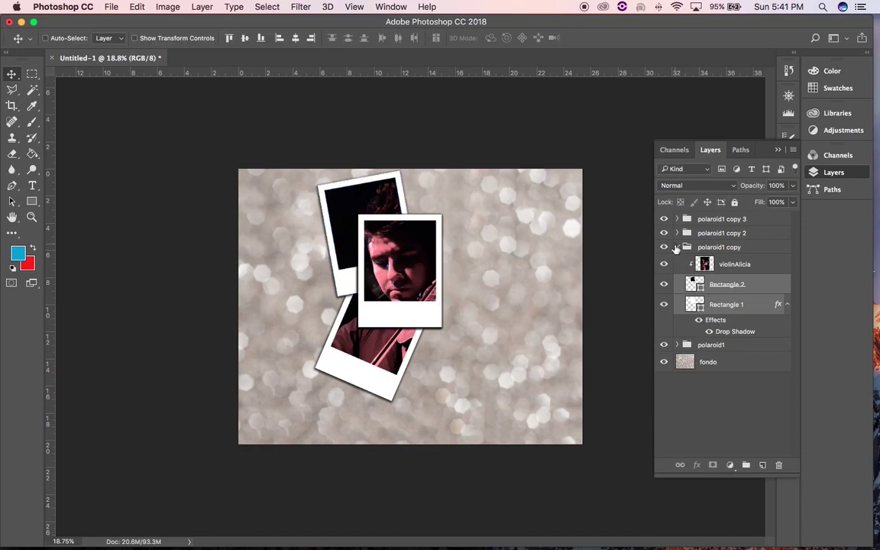
pyautogui.click(677, 248)
pyautogui.click(678, 233)
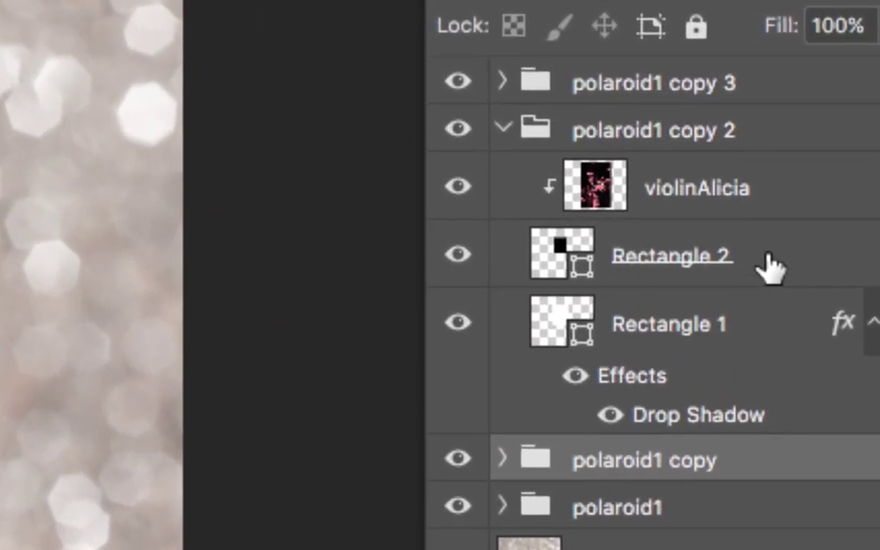
# Move polaroid1 copy 2's two rectangles down-right, tilted about 13°
pyautogui.click(770, 268)
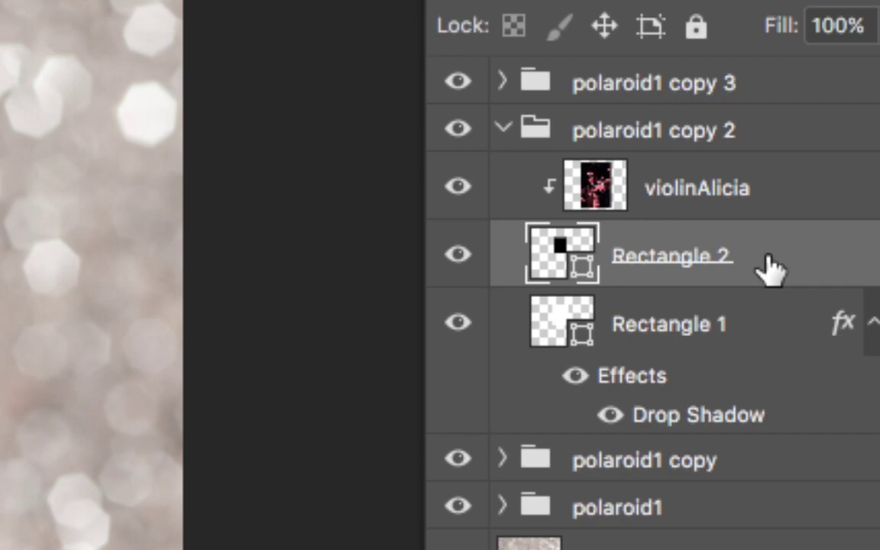
pyautogui.keyDown('shift'); pyautogui.click(764, 328); pyautogui.keyUp('shift')
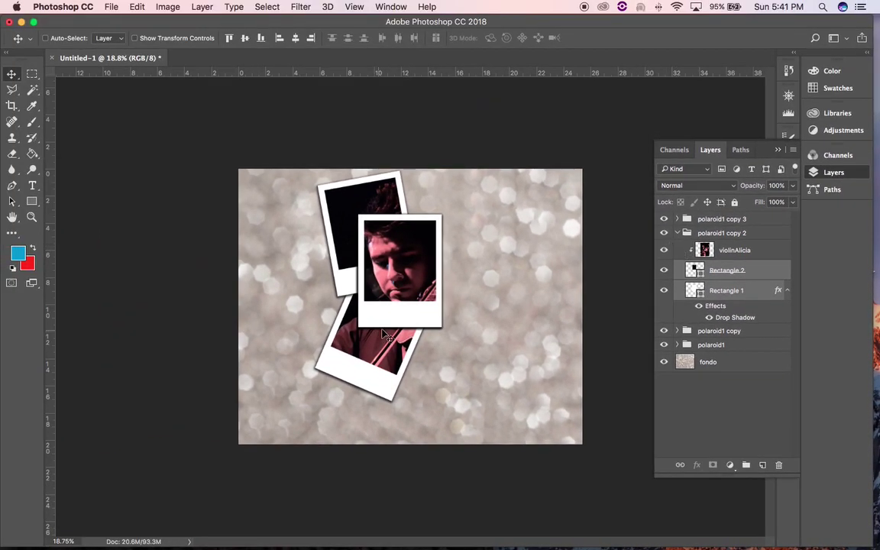
pyautogui.moveTo(434, 324); pyautogui.dragTo(476, 400)
pyautogui.hotkey('ctrl', 't')
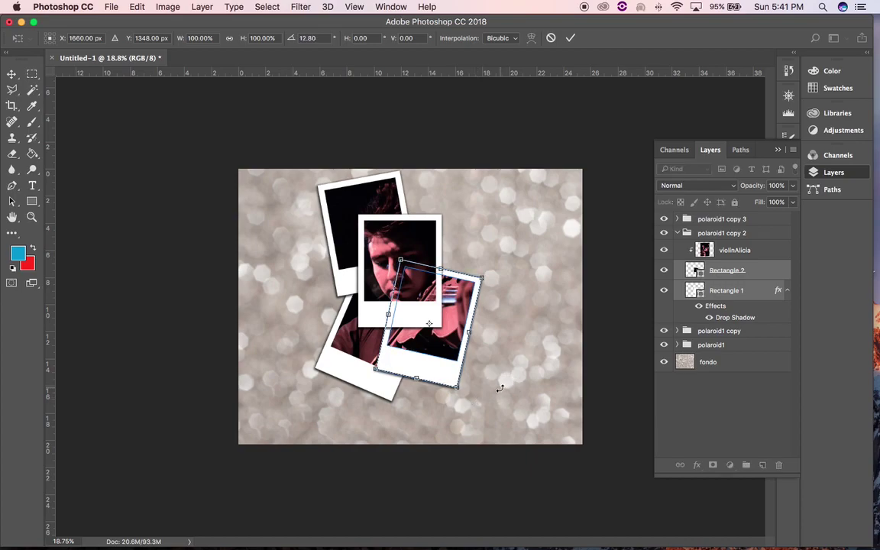
pyautogui.press('Return')
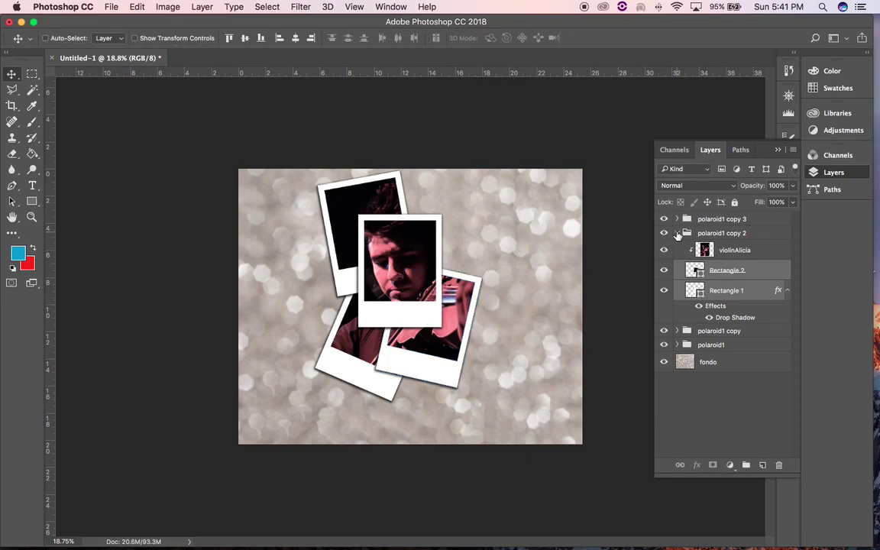
pyautogui.click(677, 234)
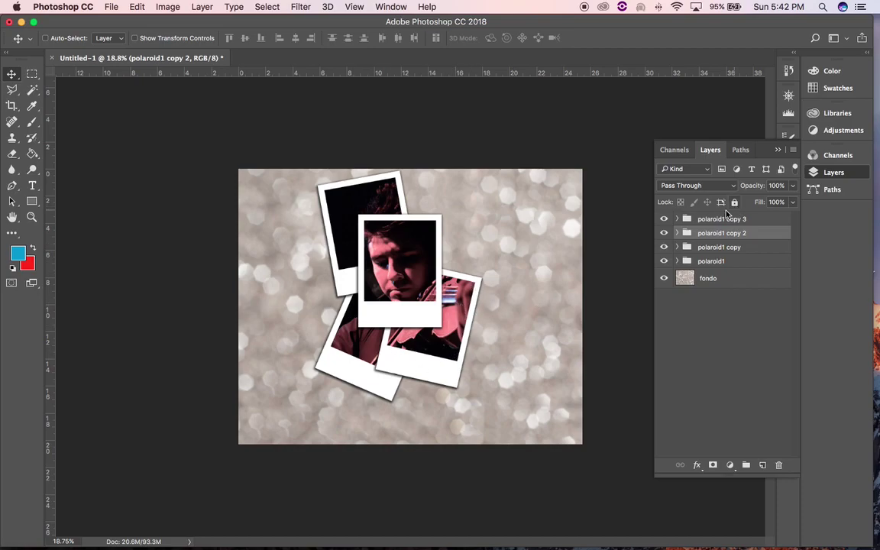
pyautogui.click(665, 220)
pyautogui.click(664, 219)
pyautogui.click(663, 233)
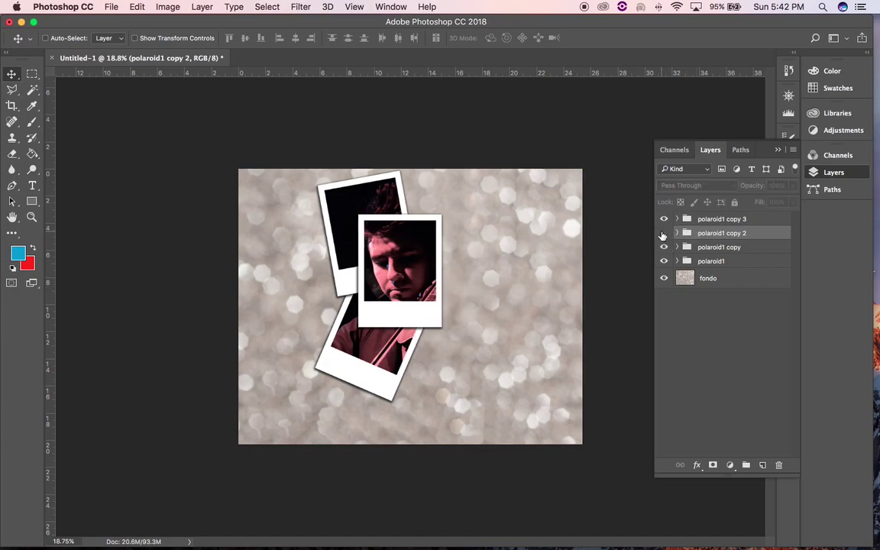
pyautogui.click(663, 233)
pyautogui.click(663, 233)
pyautogui.click(663, 233)
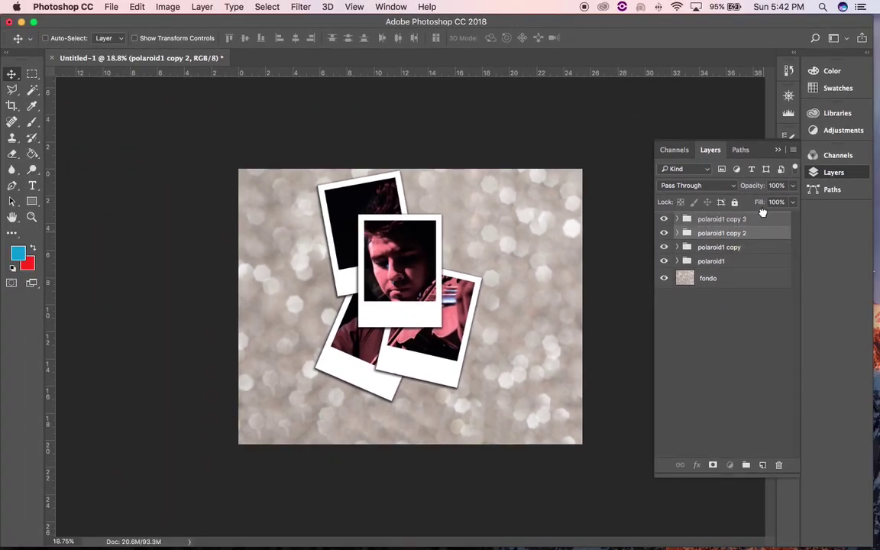
pyautogui.moveTo(761, 212); pyautogui.dragTo(761, 218)
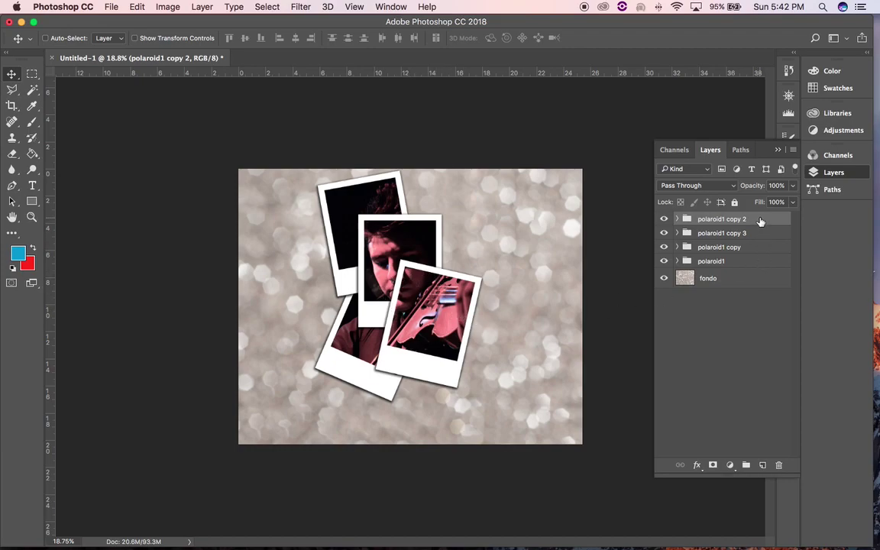
pyautogui.moveTo(760, 221); pyautogui.dragTo(760, 239)
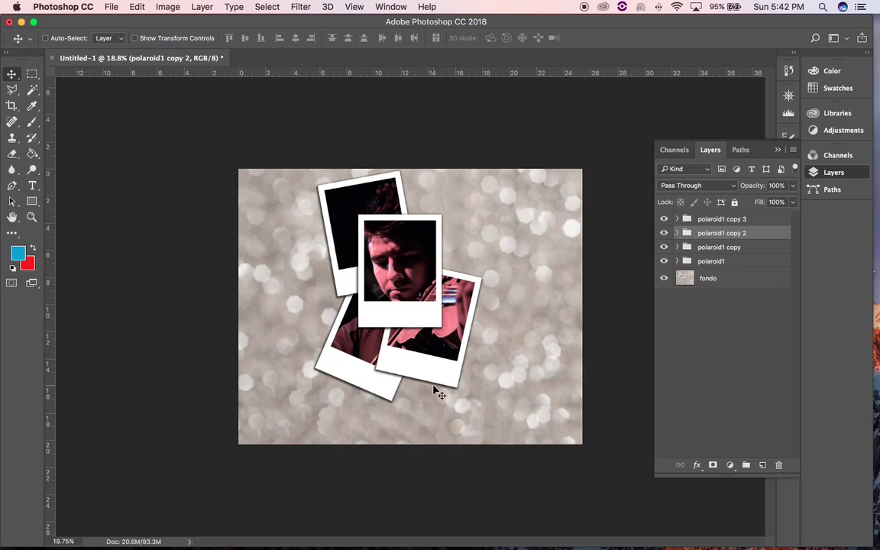